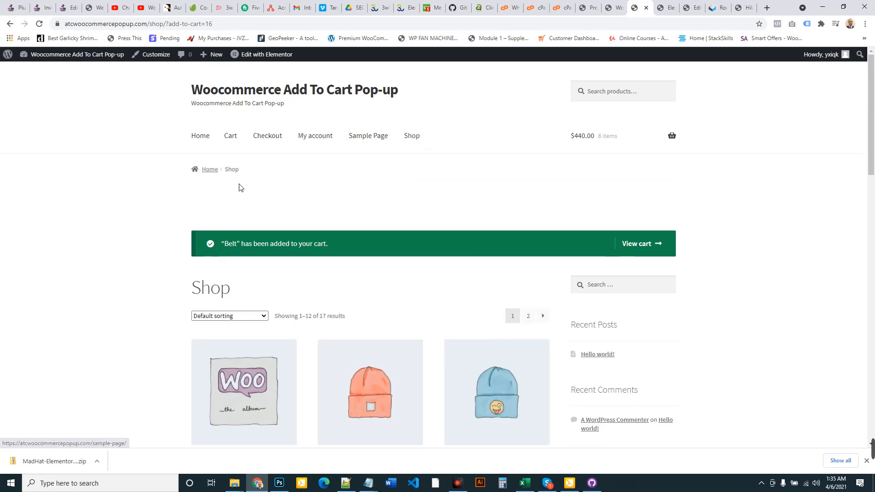
Step: View the cart, remove the Belt item from it, and return to the shop page
scroll(299, 203, "down", 3)
scroll(453, 225, "up", 3)
left_click(630, 248)
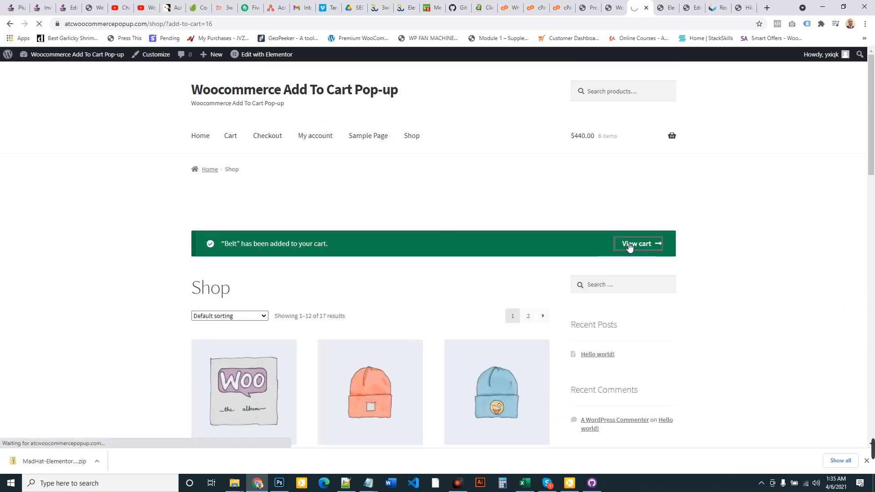
left_click(211, 301)
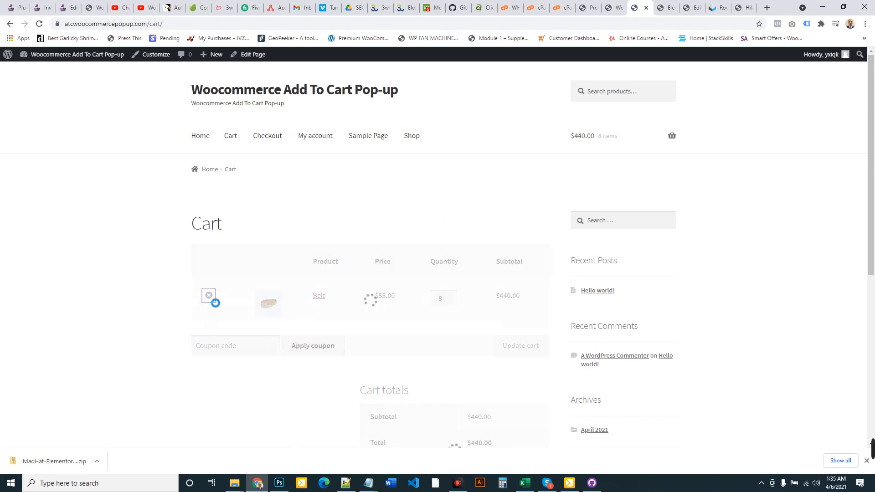
scroll(320, 232, "up", 2)
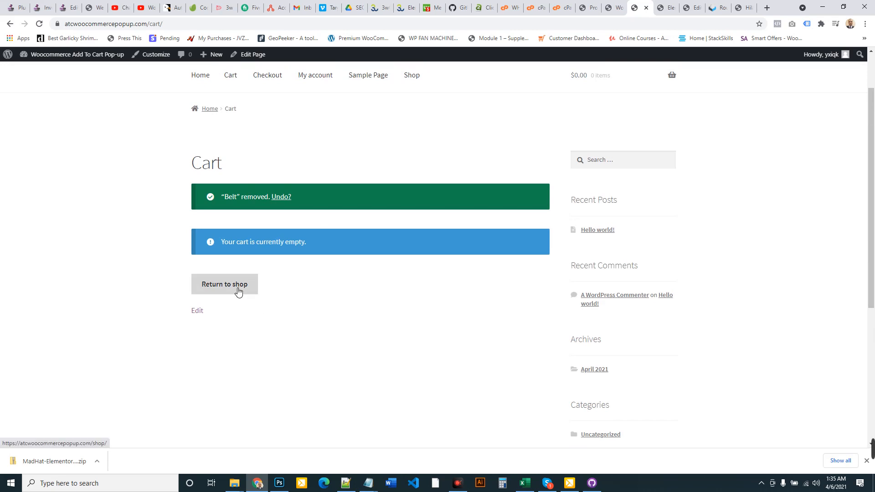
left_click(238, 292)
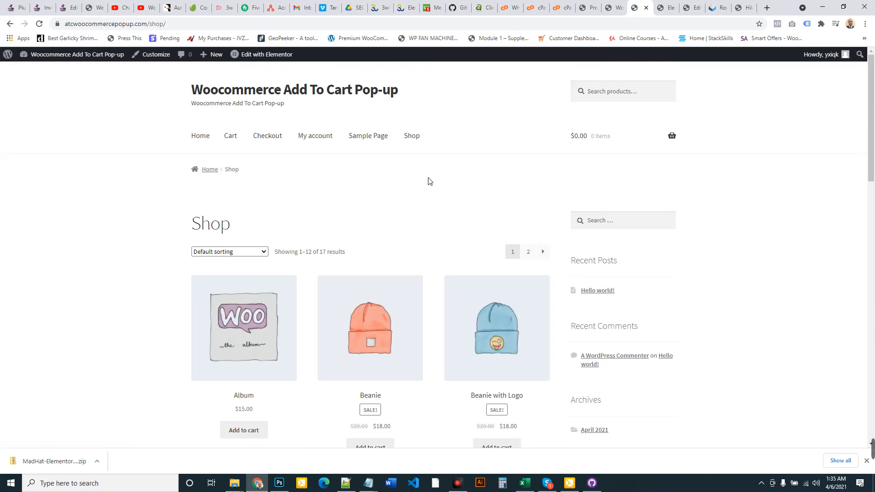
Step: Add the Belt to the cart from the shop's product list to trigger its pop-up
scroll(160, 226, "down", 5)
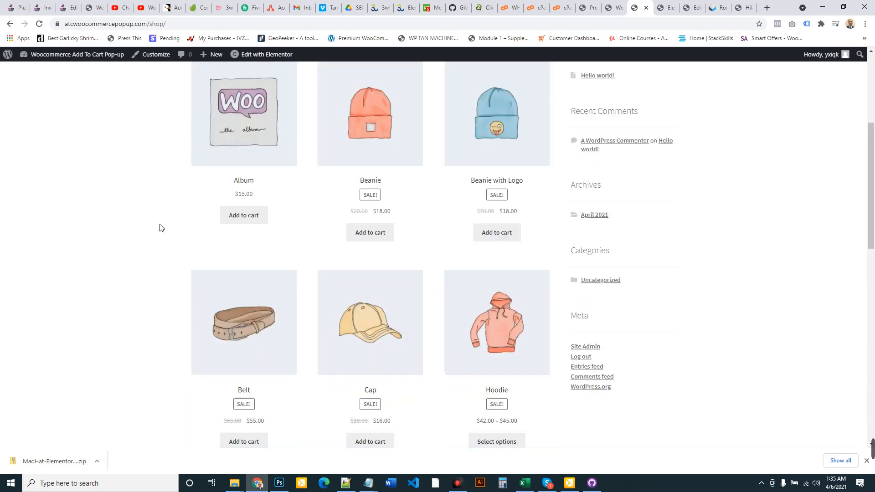
scroll(460, 228, "down", 4)
scroll(314, 185, "up", 5)
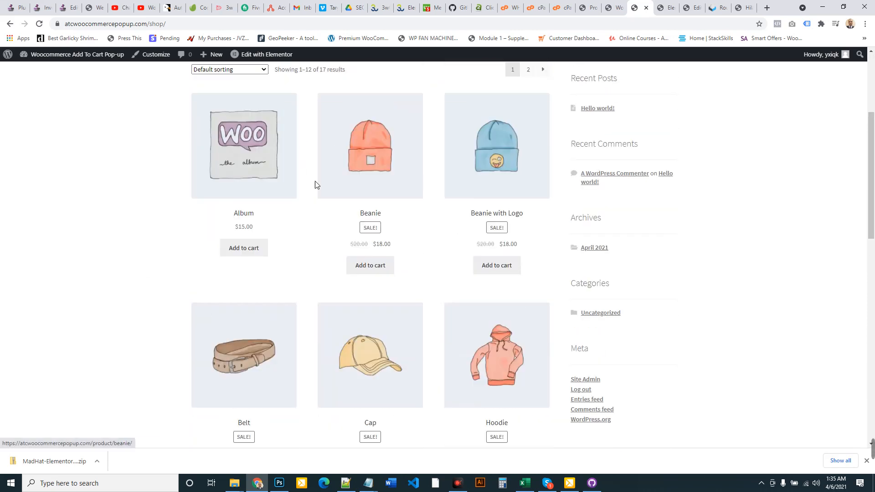
scroll(169, 258, "down", 2)
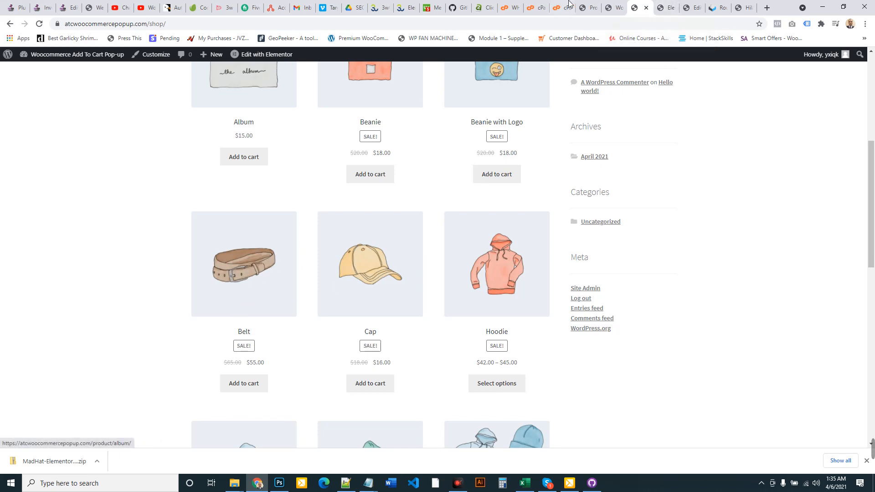
scroll(129, 229, "down", 2)
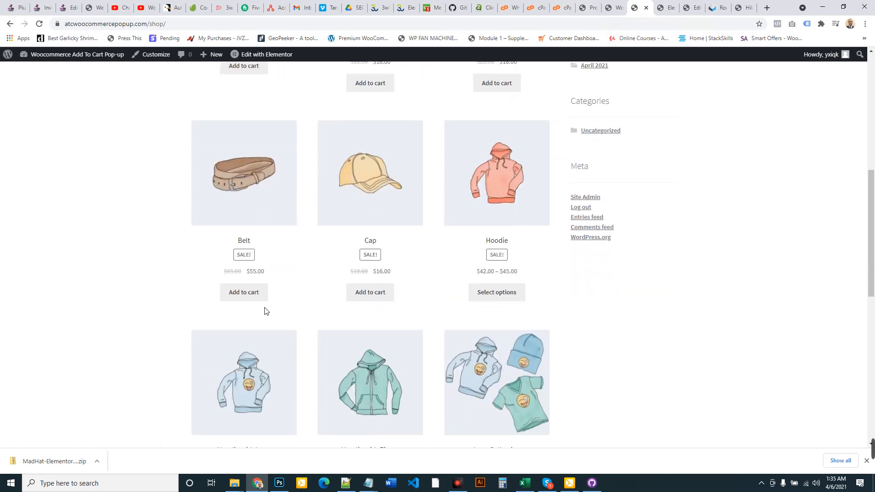
left_click(246, 293)
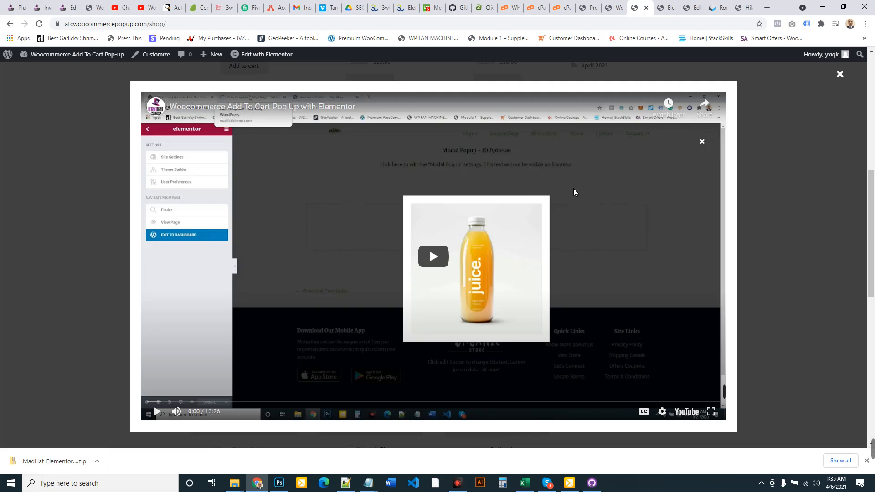
Step: Play the video in the add-to-cart pop-up briefly, pause it and close the pop-up
left_click(156, 411)
left_click(155, 412)
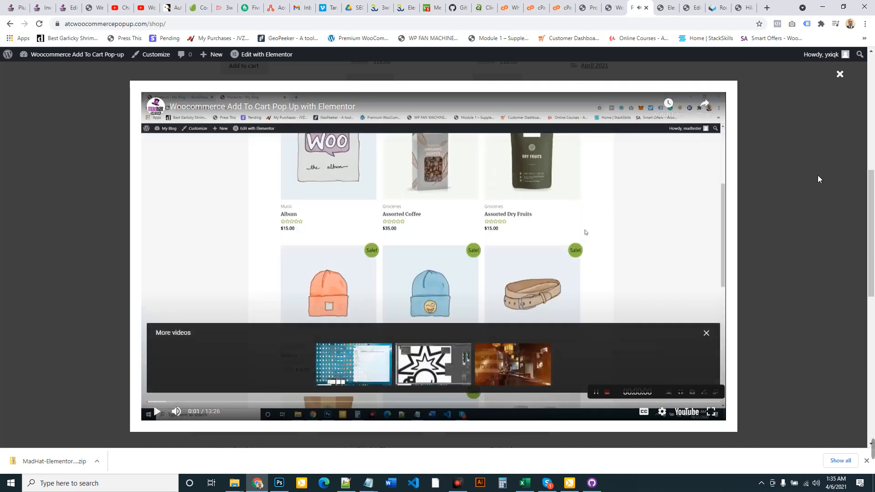
left_click(841, 76)
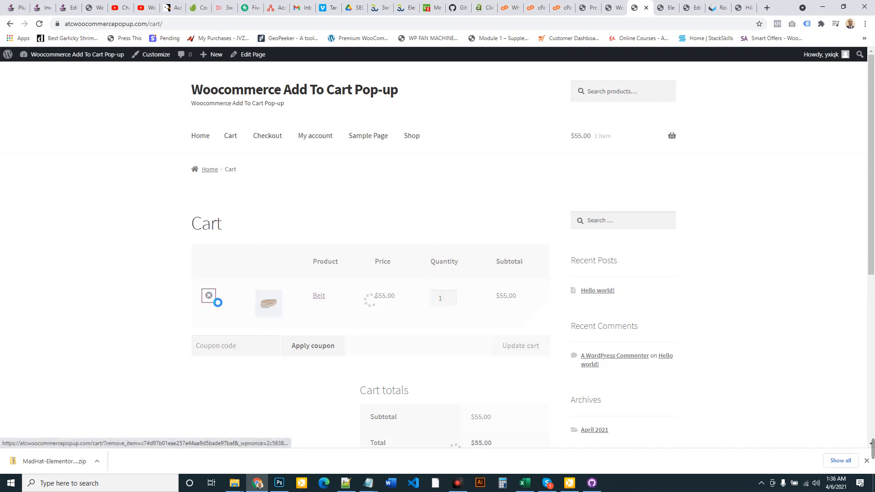
Step: Remove the Belt from the cart and go back to the shop page
left_click(209, 297)
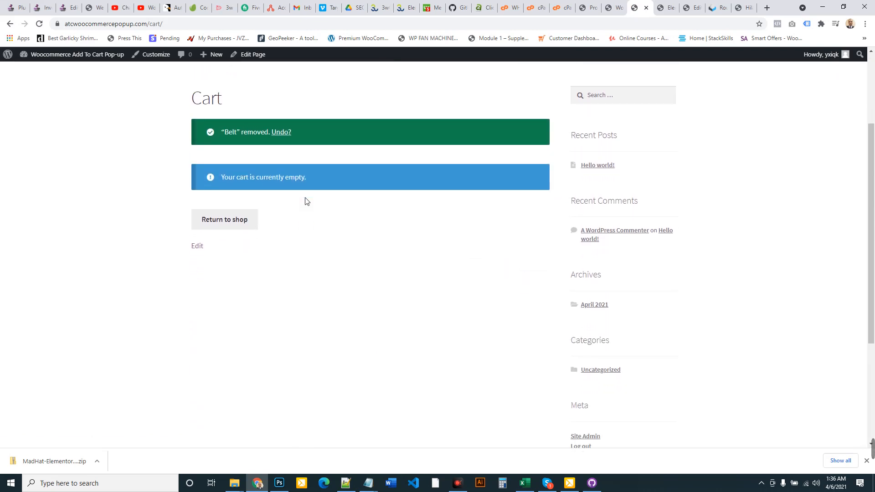
scroll(416, 151, "up", 3)
left_click(416, 143)
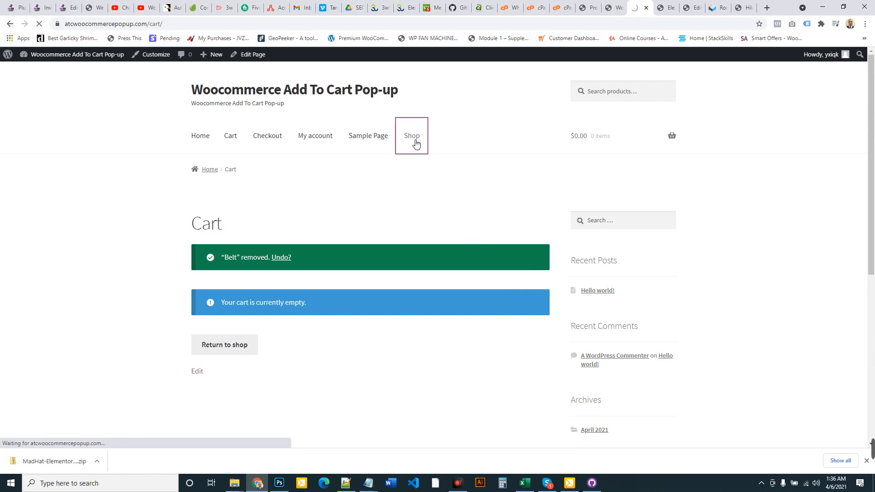
Step: Add the Beanie to the cart and check whether the shop page shows a pop-up for it
scroll(416, 144, "down", 5)
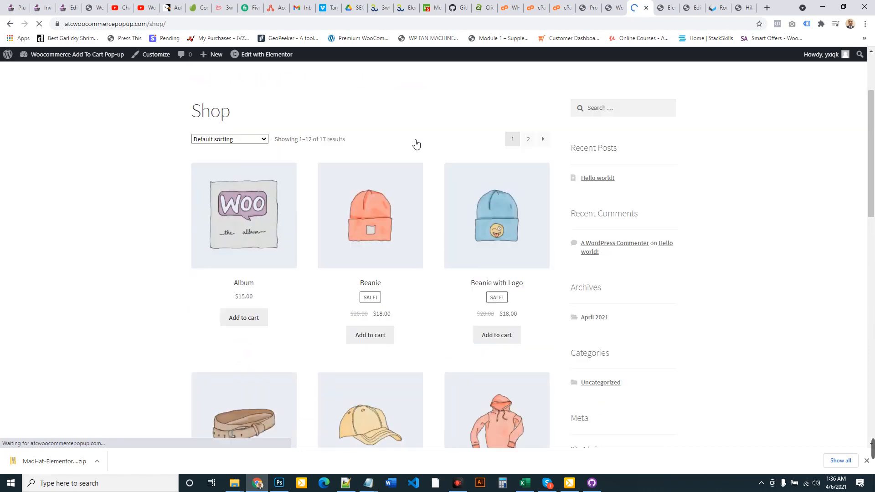
left_click(382, 220)
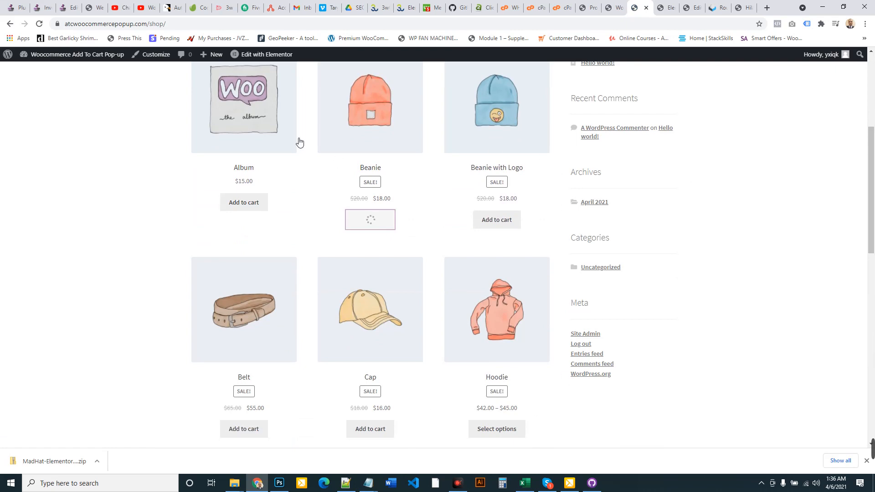
scroll(416, 282, "up", 5)
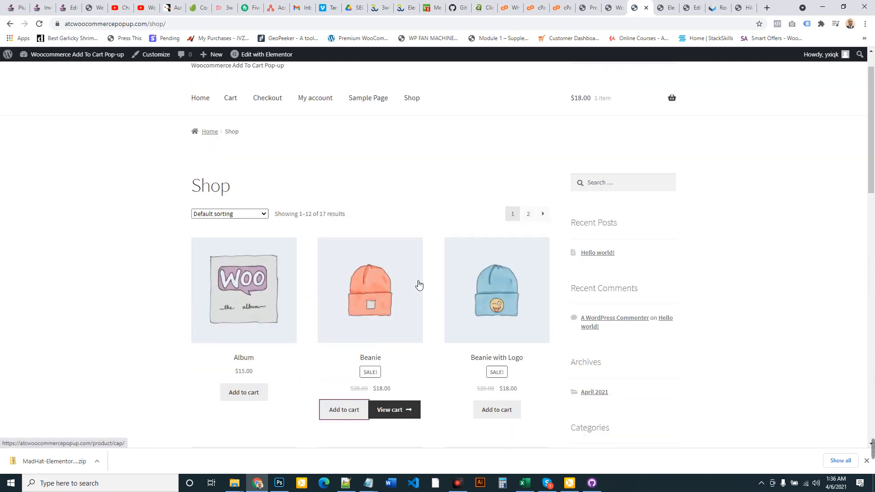
scroll(385, 284, "down", 5)
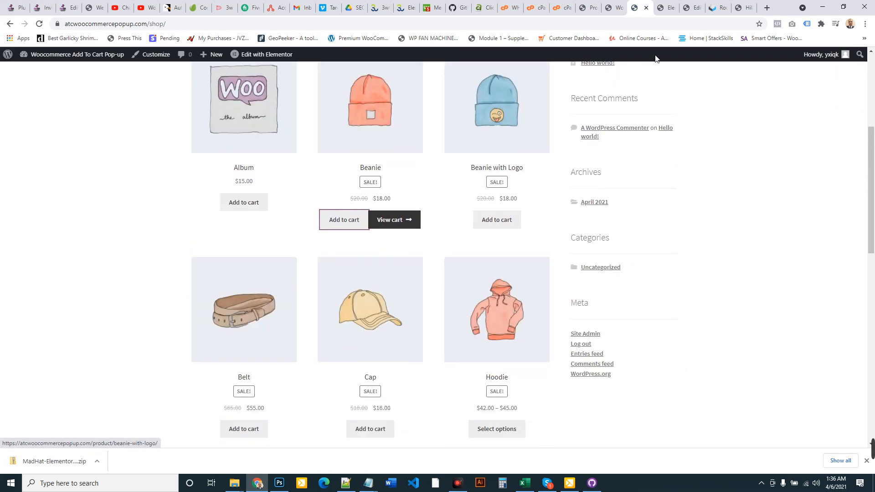
Step: Switch to the WordPress admin and open the list of installed plugins
left_click(666, 7)
left_click(640, 7)
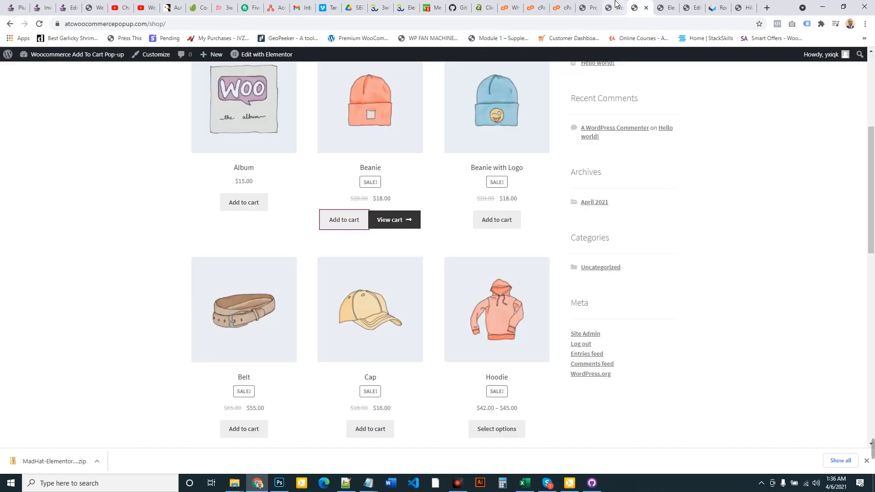
left_click(614, 7)
scroll(41, 357, "down", 2)
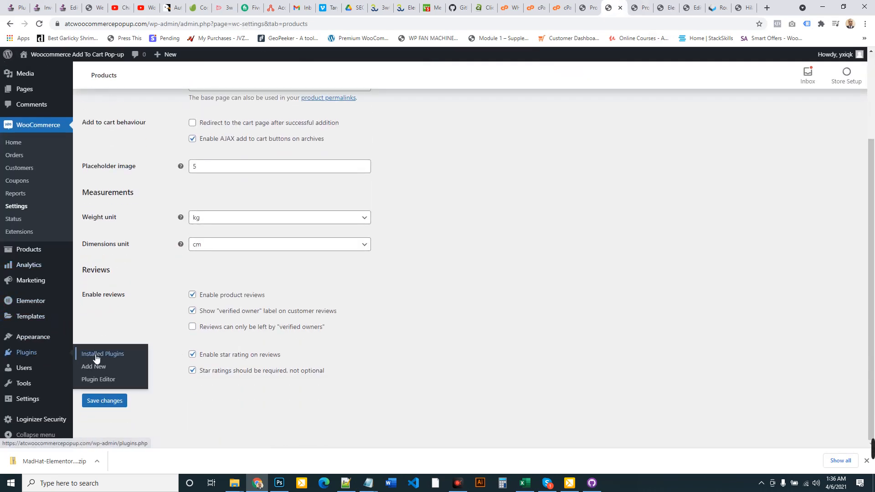
left_click(99, 358)
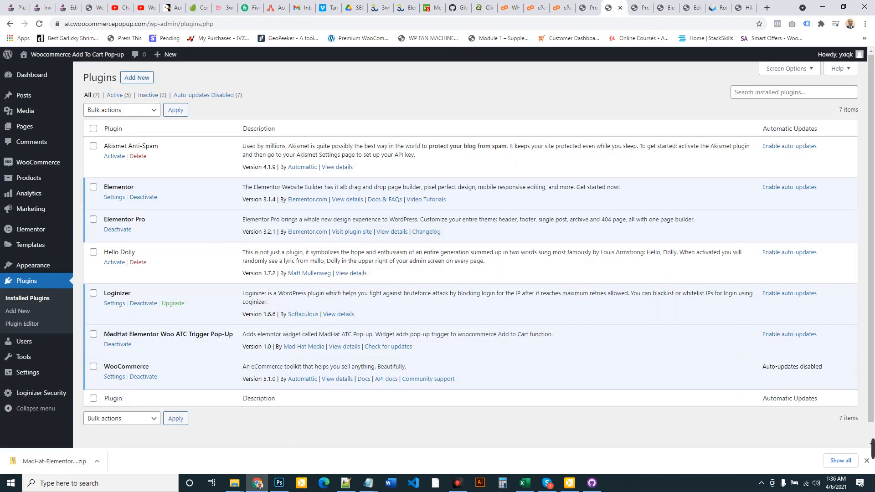
Step: Examine the MadHat Elementor Woo ATC Trigger Pop-Up and Elementor Pro entries in the plugin list
mouse_move(104, 335)
left_mouse_down()
mouse_move(235, 337)
mouse_move(104, 337)
left_mouse_up()
left_click(235, 337)
left_click(181, 345)
left_click_drag(236, 339, 108, 331)
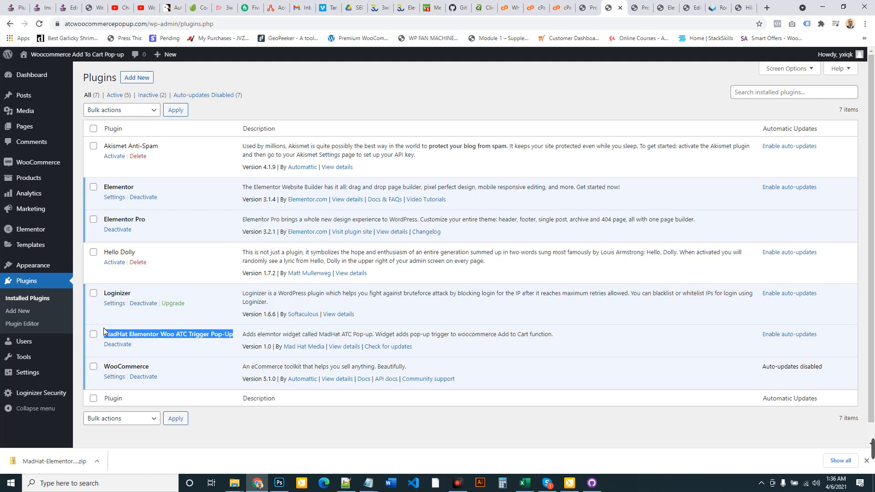
mouse_move(54, 163)
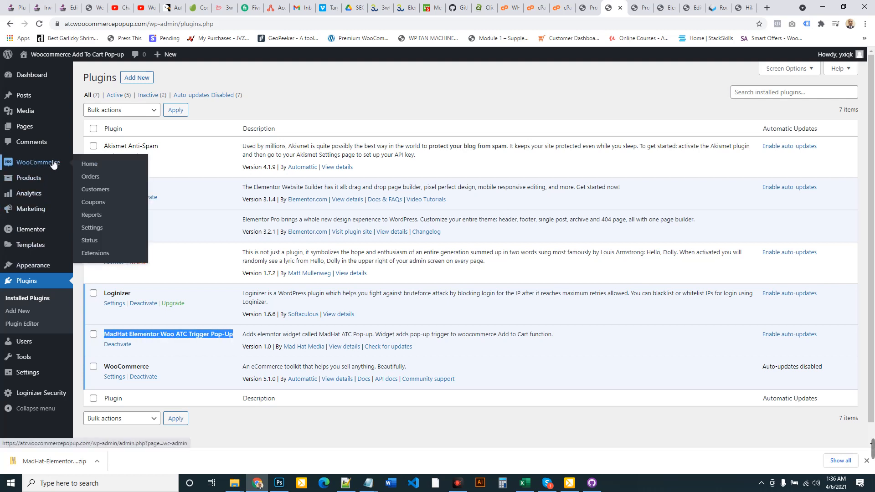
left_click(160, 223)
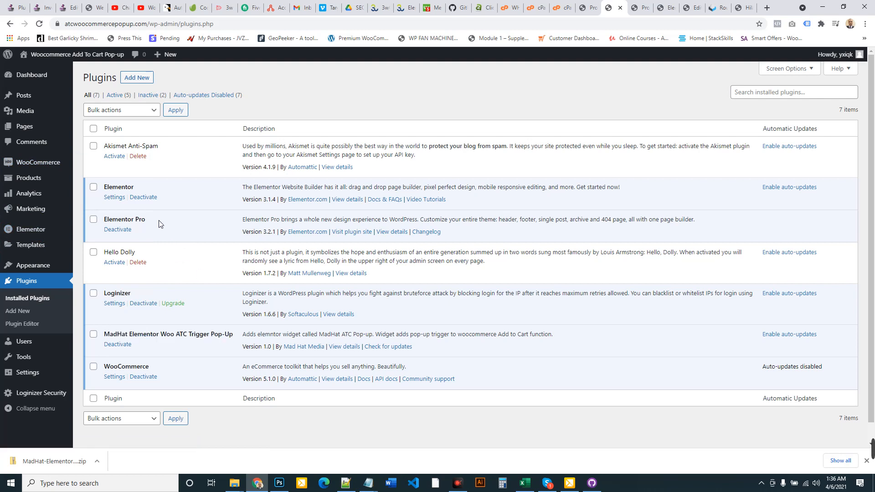
left_click_drag(159, 224, 108, 224)
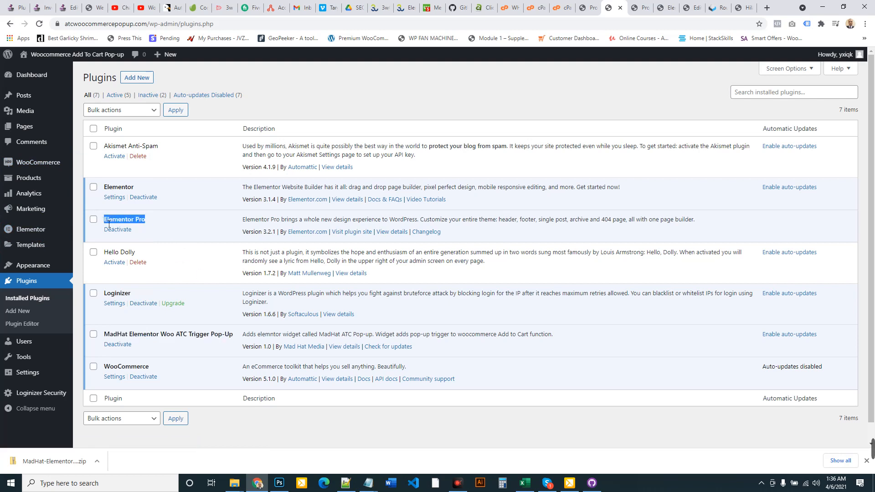
left_click(147, 227)
Step: Check the existing Pop 1 Show Video template in its editor, close its previewed pop-up, and return to the plugins page
mouse_move(31, 252)
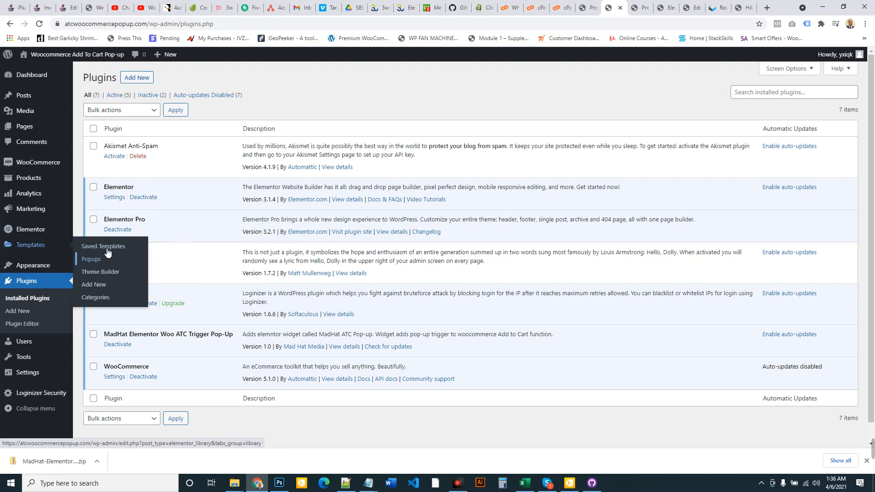
left_click(665, 8)
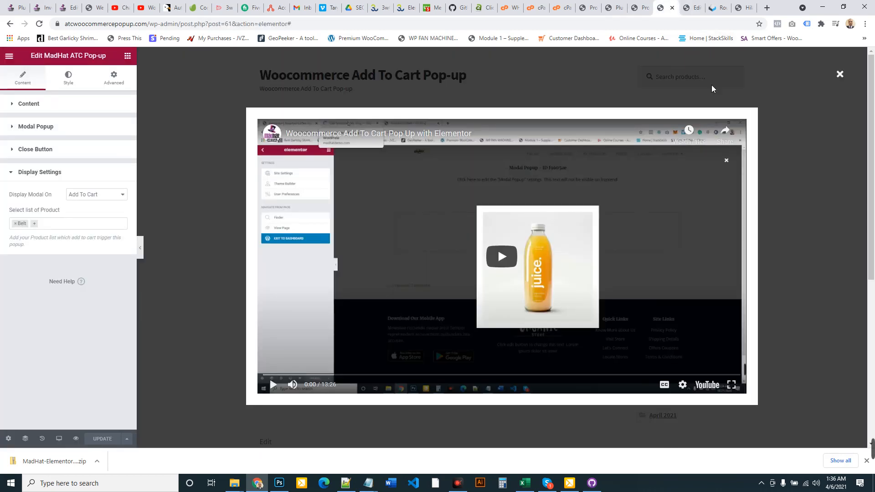
left_click(840, 74)
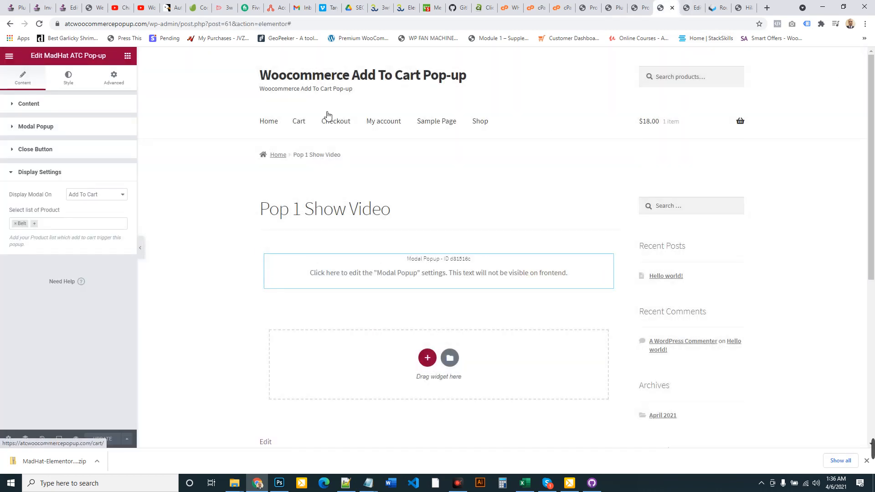
left_click(639, 7)
left_click(613, 7)
Step: Start a new Elementor template of type Section and name it "Benie Pop 1"
mouse_move(32, 252)
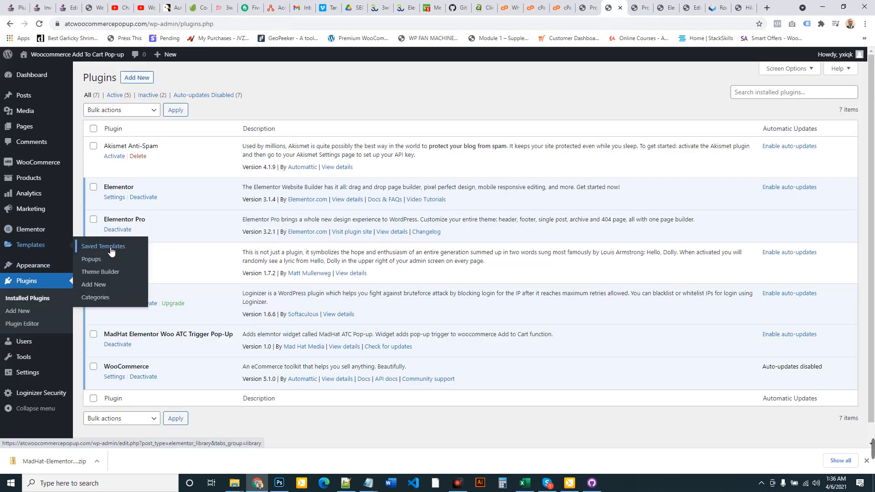
left_click(98, 285)
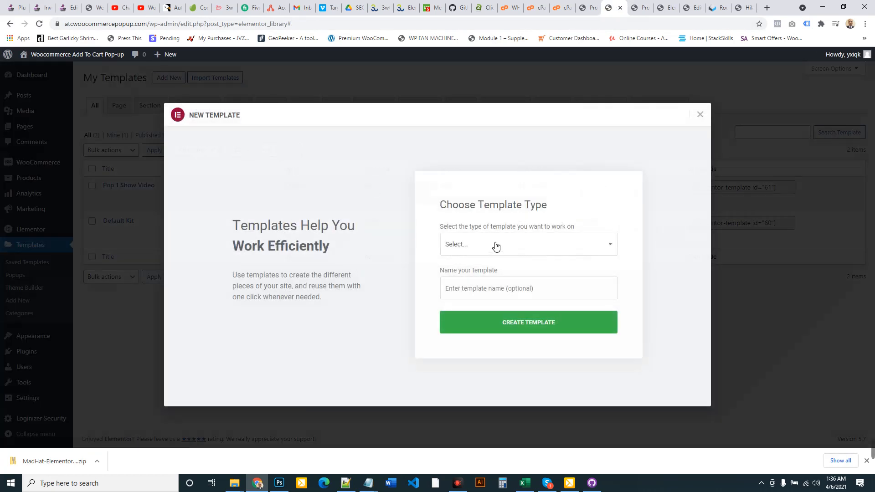
left_click(495, 246)
left_click(543, 279)
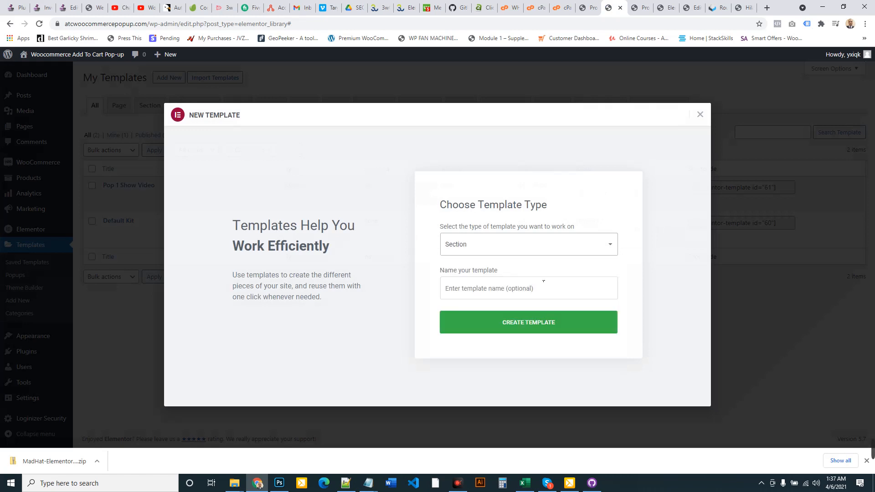
left_click(513, 288)
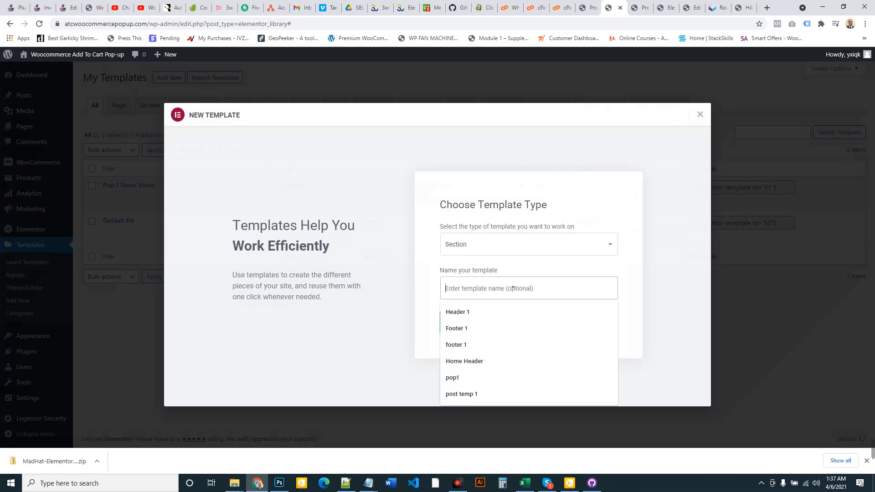
type("Benie Pop 1")
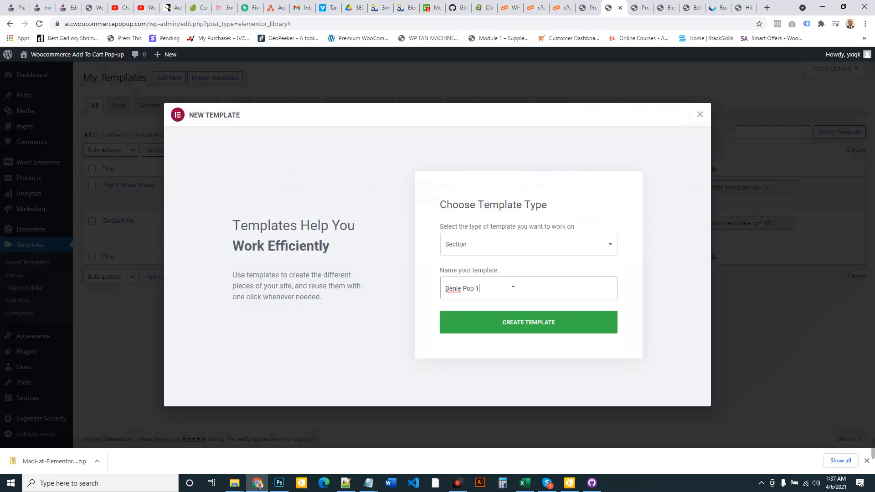
Step: Check the Beanie product's spelling in the shop, correct the template name to "Beanie Pop 1", and create the template
left_click(668, 7)
left_click(638, 8)
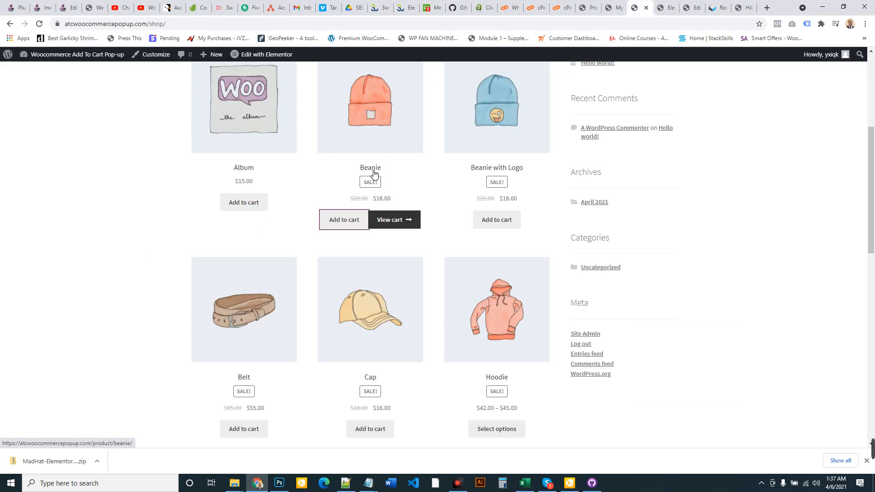
left_click(612, 8)
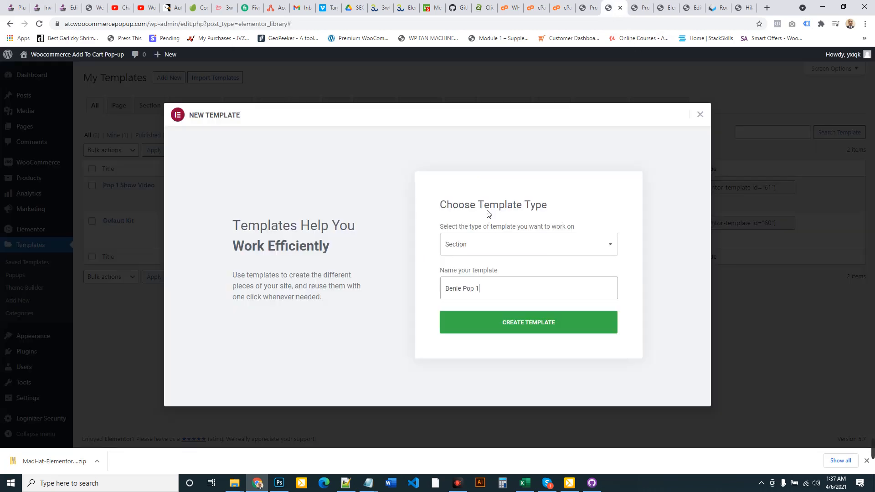
left_click(456, 295)
type("a")
left_click(529, 330)
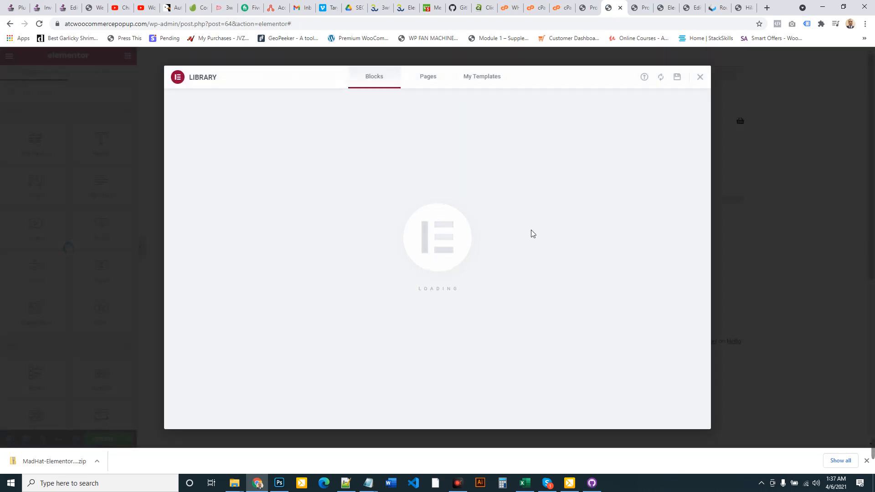
Step: Look over the block templates in the library and close it without inserting one
scroll(417, 211, "down", 6)
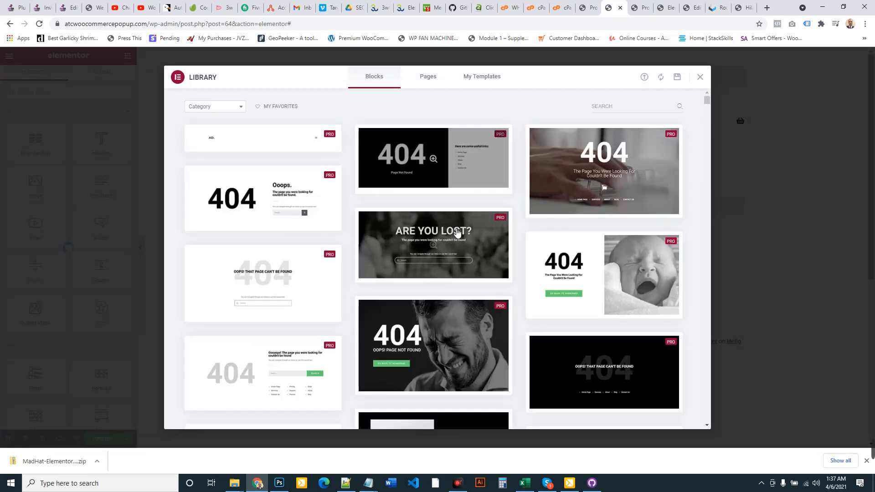
scroll(488, 231, "up", 8)
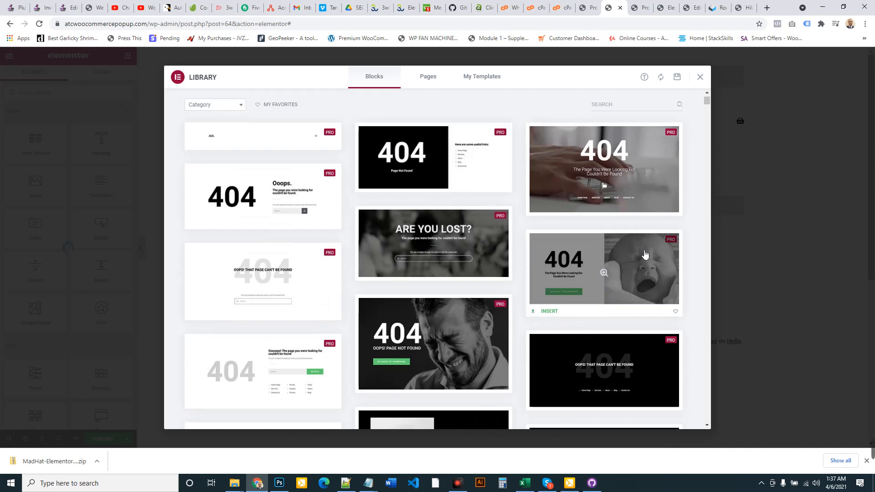
scroll(438, 240, "down", 5)
scroll(438, 240, "up", 5)
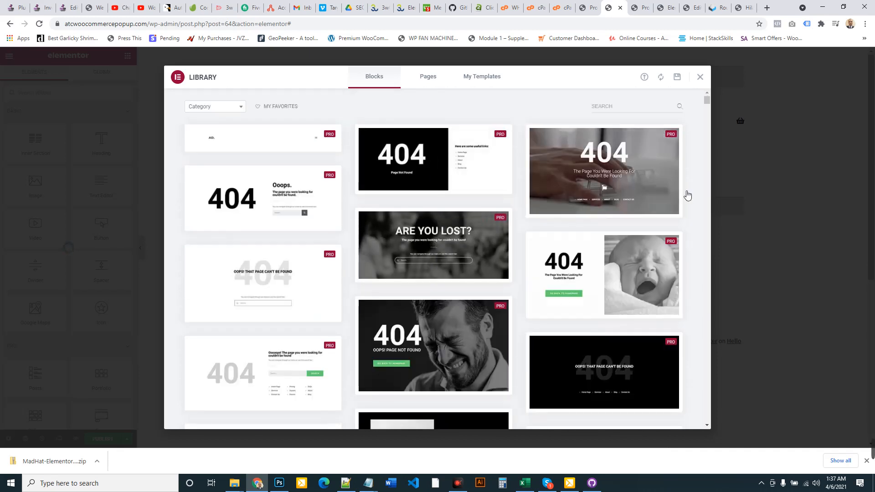
left_click(700, 78)
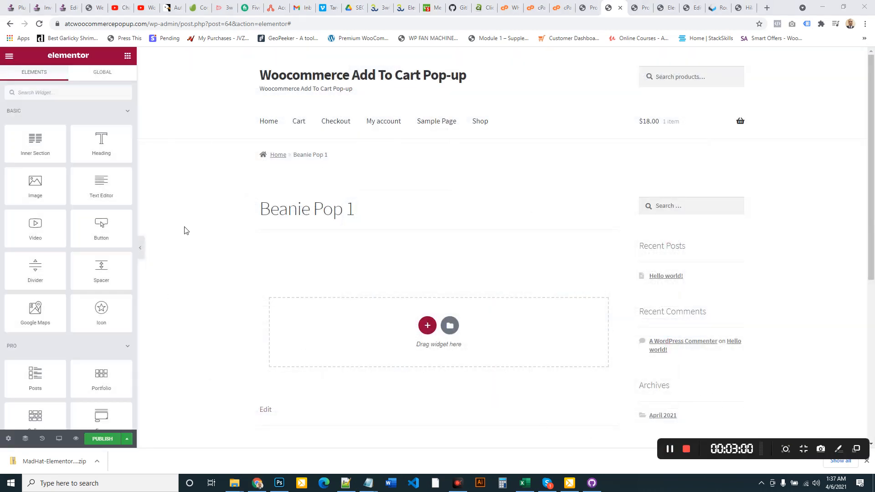
Step: Search the widgets for "pop" and add the MadHat ATC Pop-up widget to the empty Beanie Pop 1 section
left_click(70, 99)
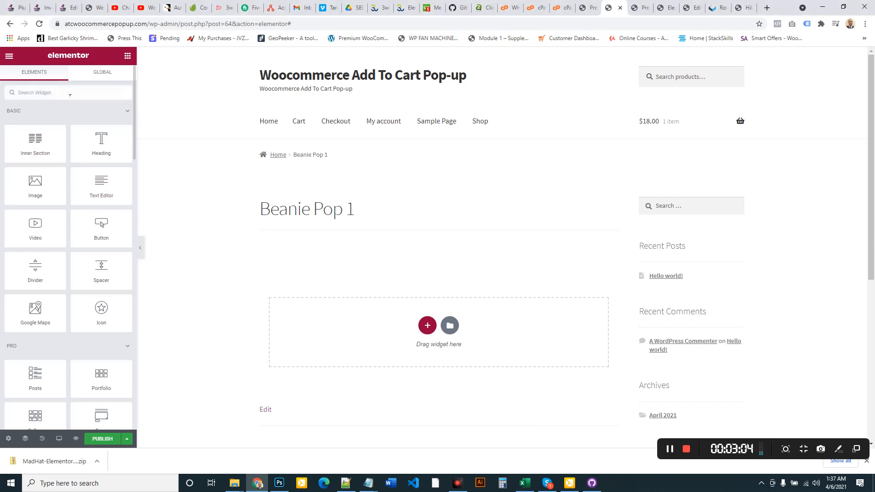
type("pop")
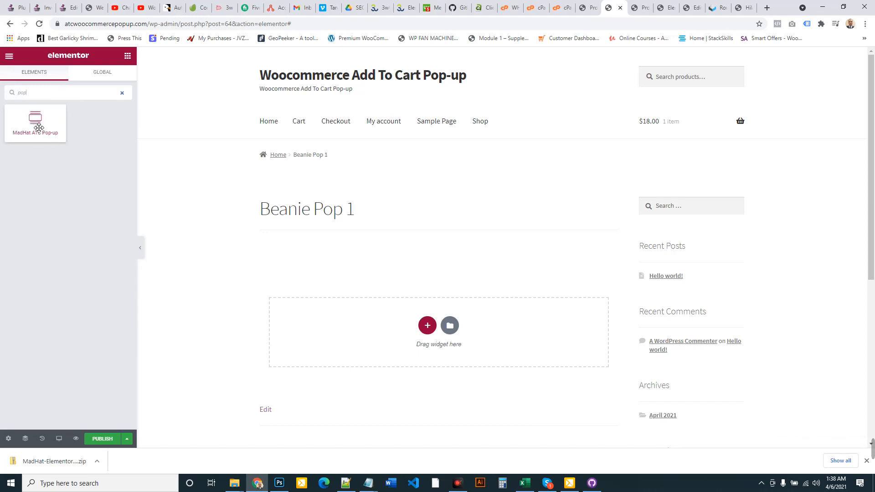
left_click_drag(40, 130, 422, 324)
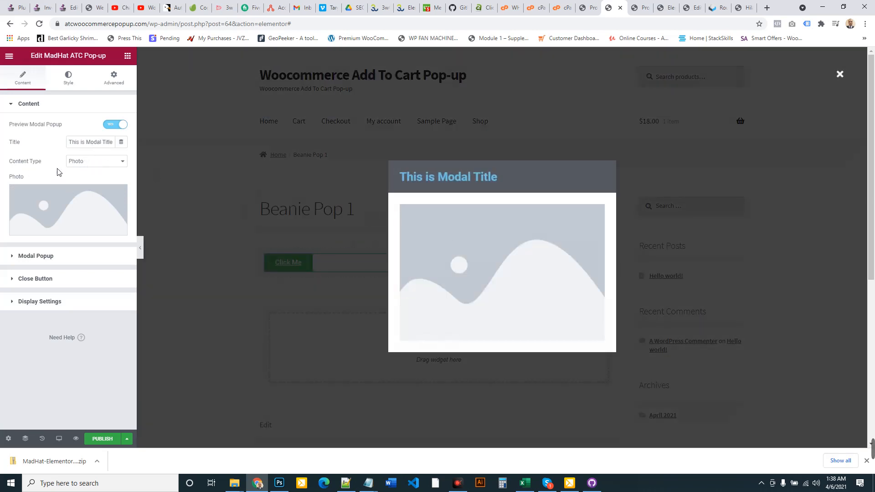
Step: Set the pop-up's content type to YouTube
mouse_move(82, 201)
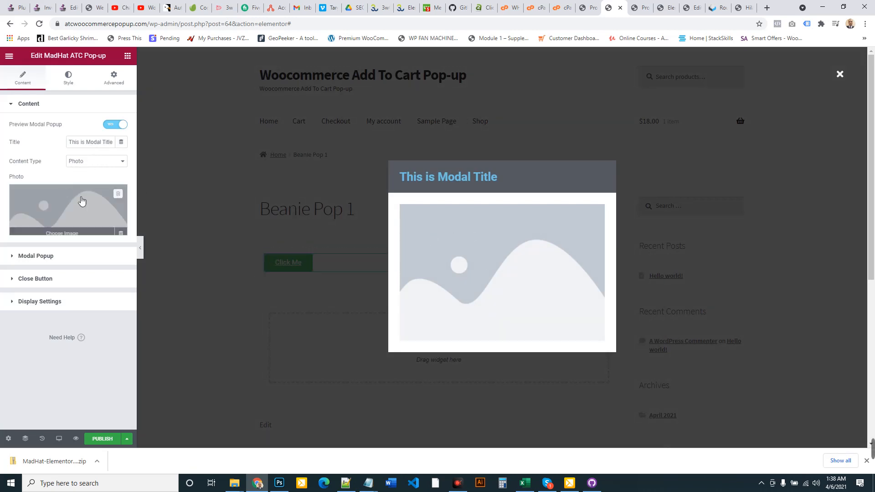
left_click(93, 162)
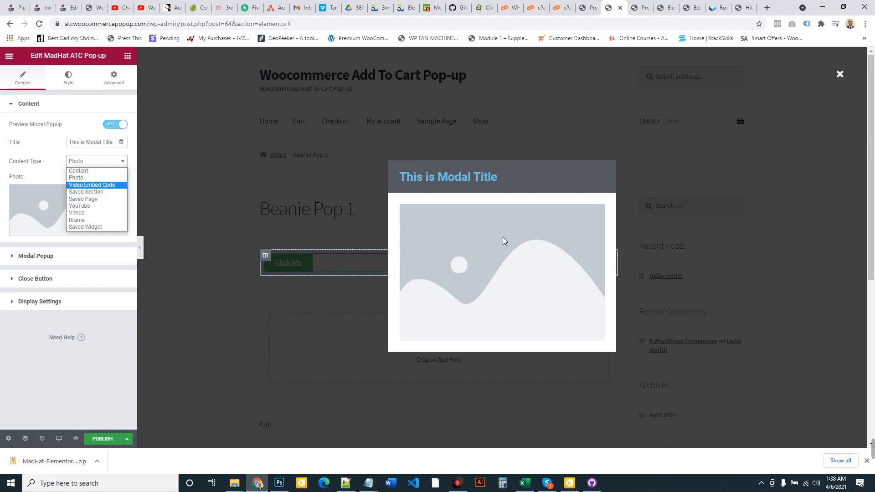
left_click(86, 205)
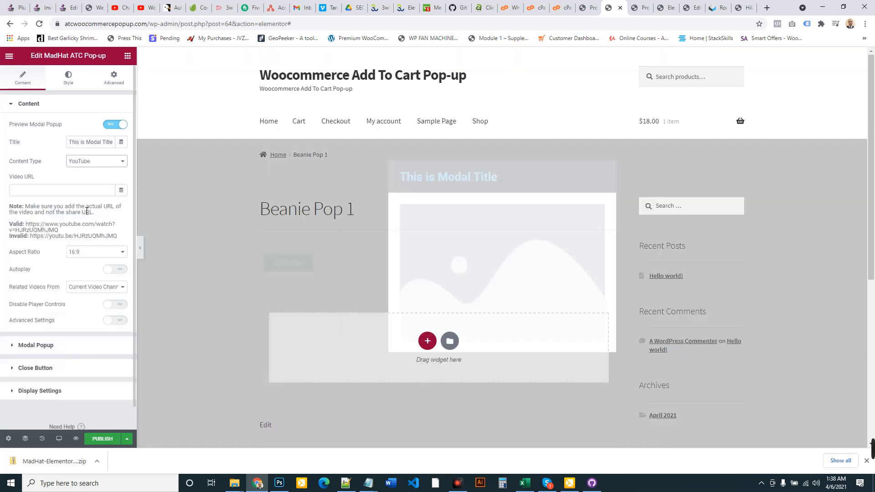
left_click(150, 4)
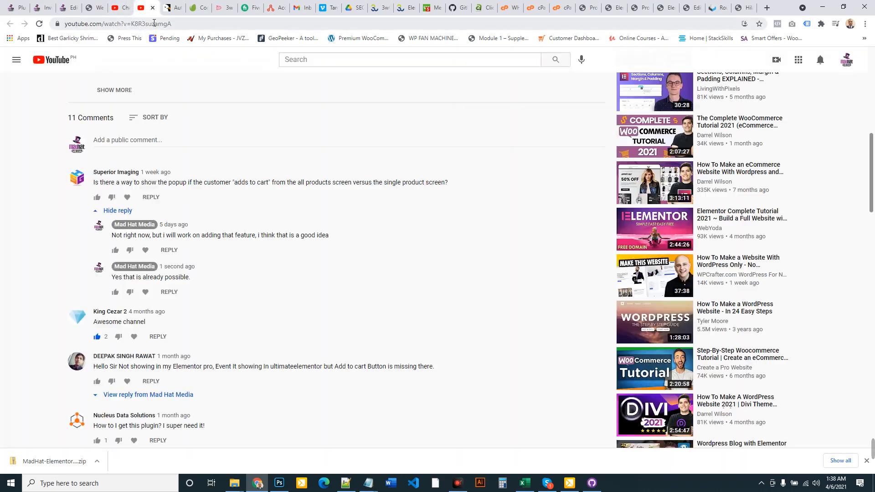
left_click(151, 22)
left_click(749, 5)
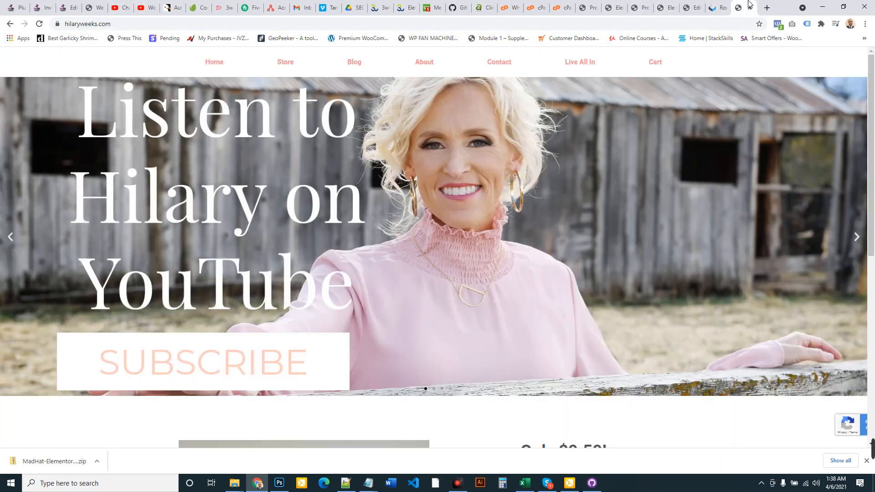
left_click(718, 7)
left_click(692, 6)
left_click(668, 5)
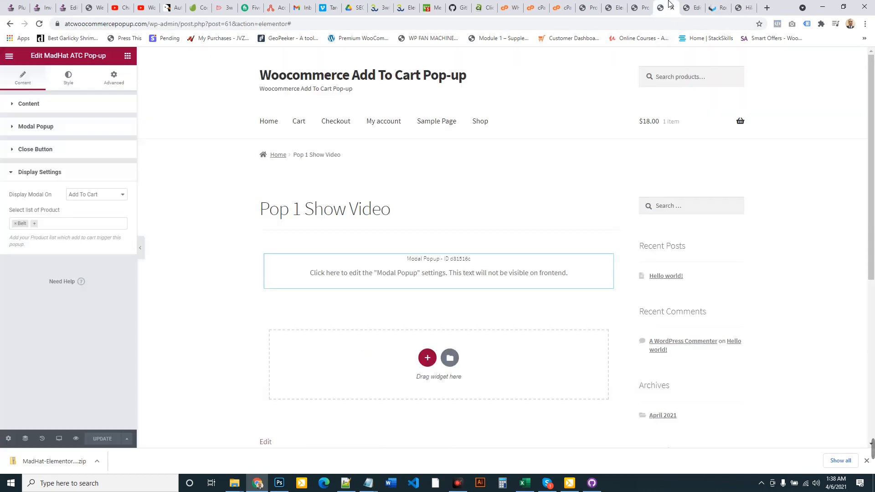
left_click(646, 5)
left_click(666, 5)
left_click(687, 6)
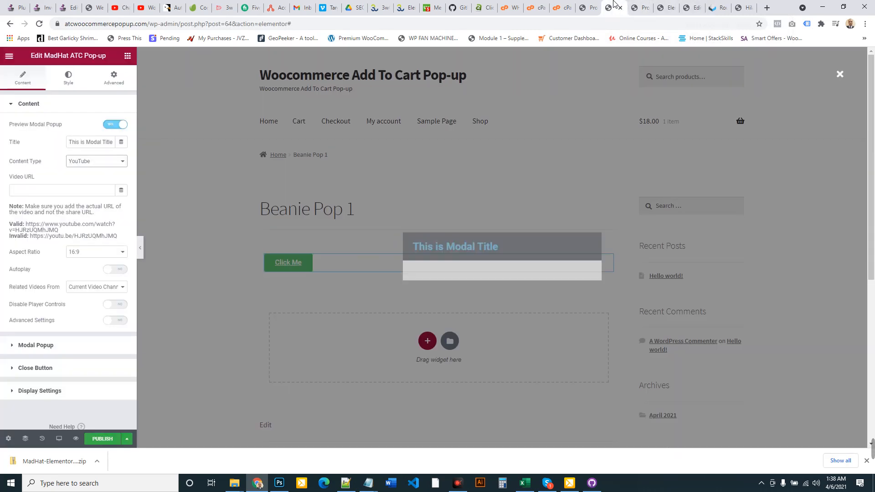
left_click(613, 7)
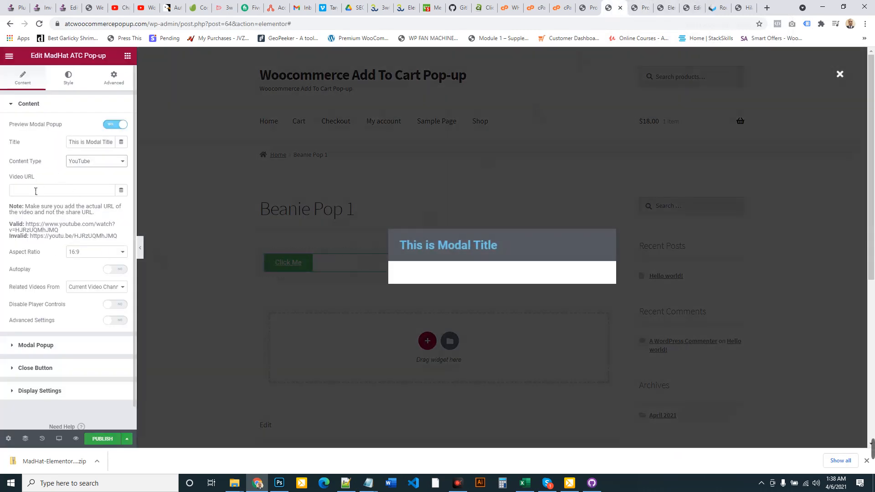
left_click(35, 191)
type("https://www.youtube.com/watch?v=K8R3suzamgA")
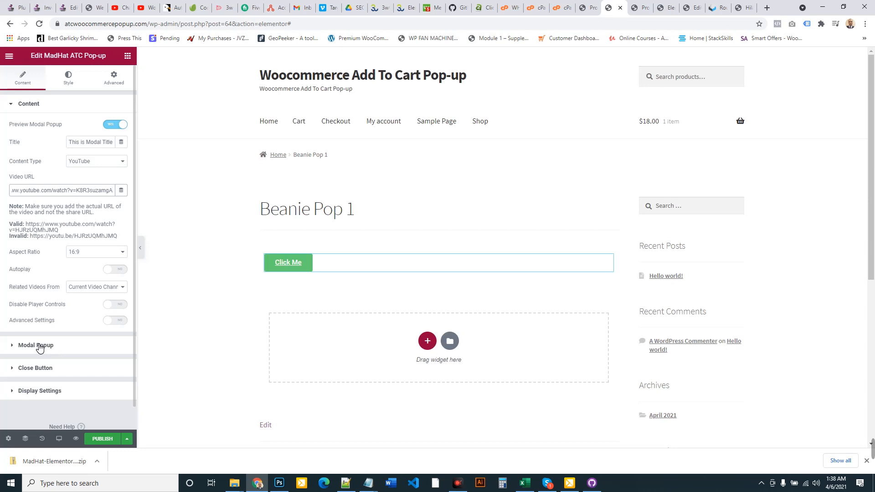
Step: Switch the modal pop-up width to percent, try 70, and settle on 60
left_click(36, 346)
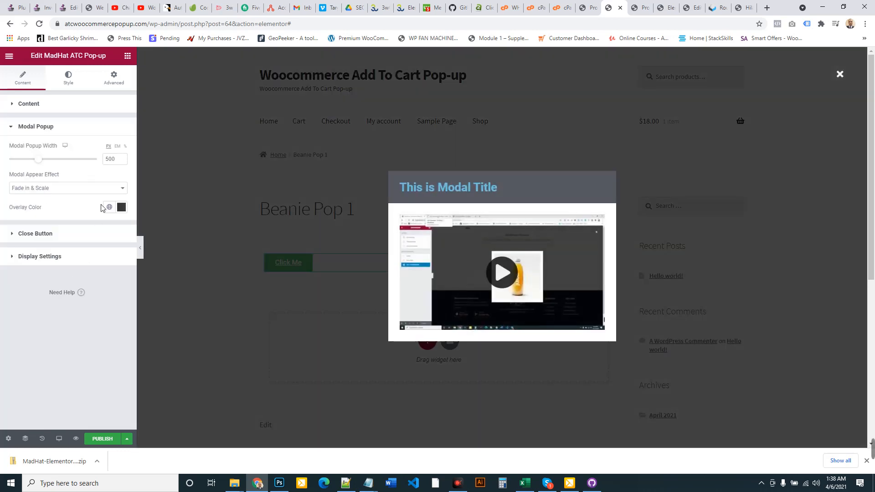
left_click(126, 147)
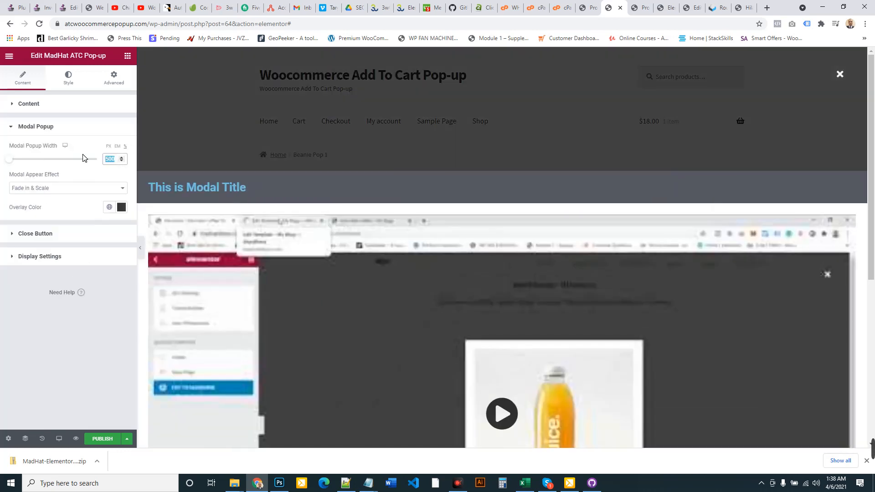
type("70")
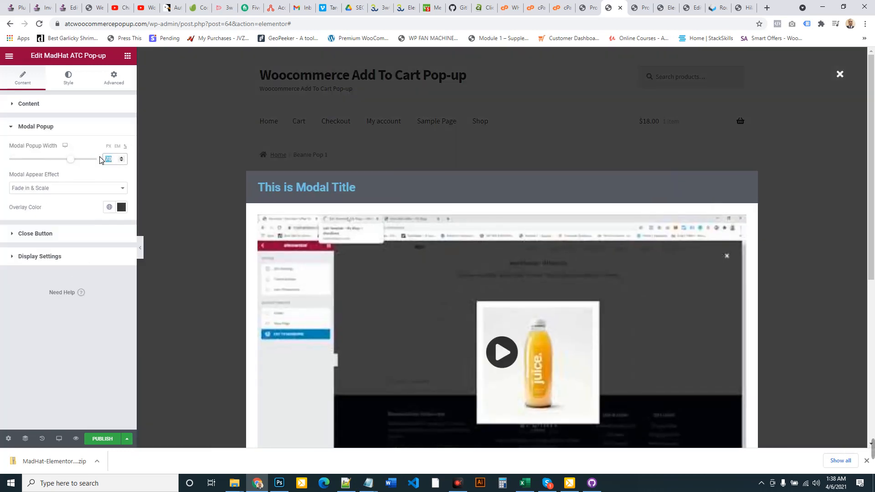
type("60")
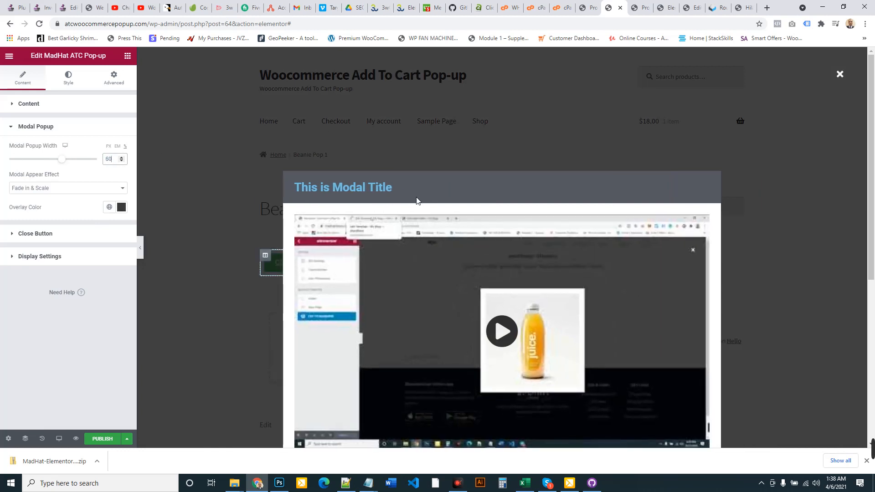
Step: Remove the placeholder title from the pop-up so its title field is empty
left_click(50, 107)
triple_click(97, 143)
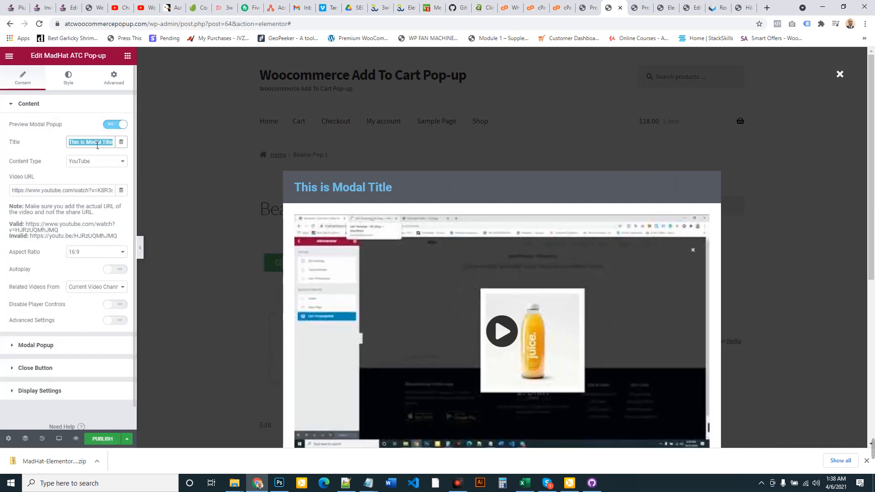
key("BackSpace")
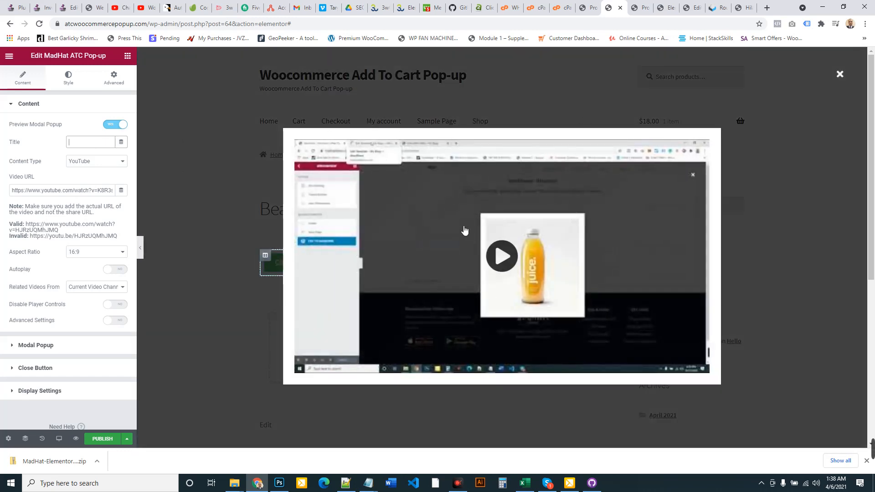
Step: Set the pop-up's display trigger to Add To Cart
scroll(72, 260, "down", 1)
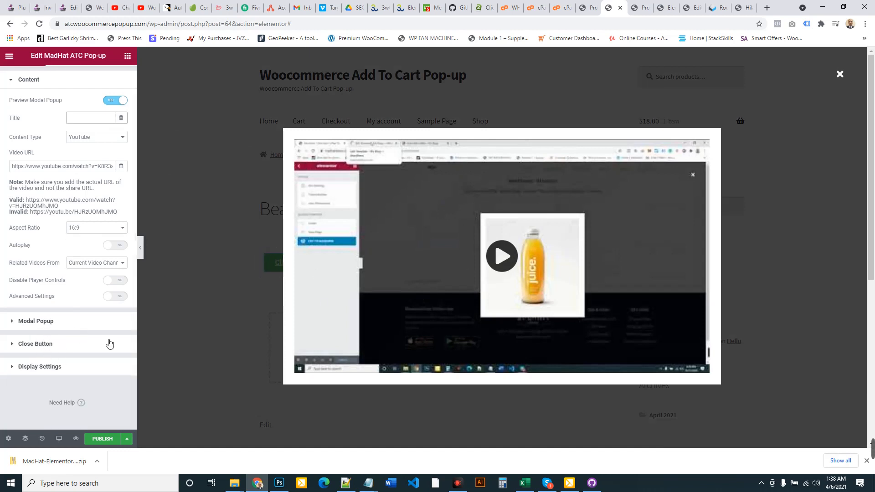
left_click(56, 323)
left_click(47, 256)
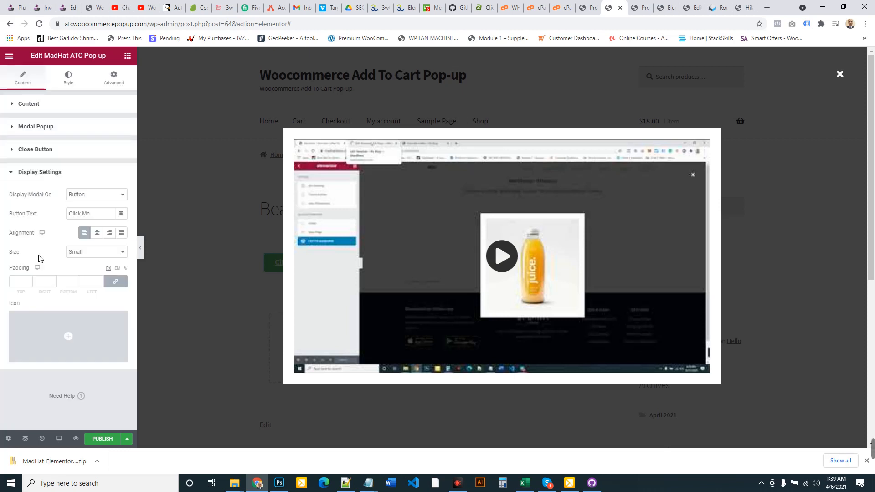
left_click(95, 199)
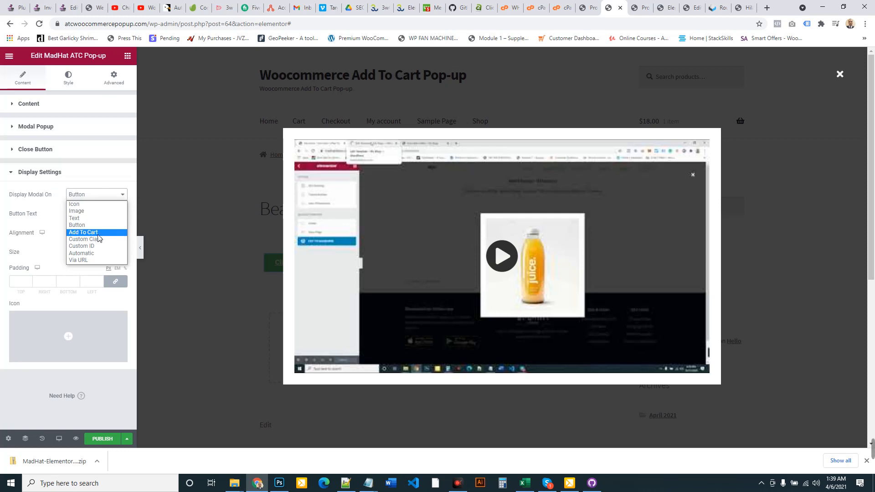
left_click(83, 232)
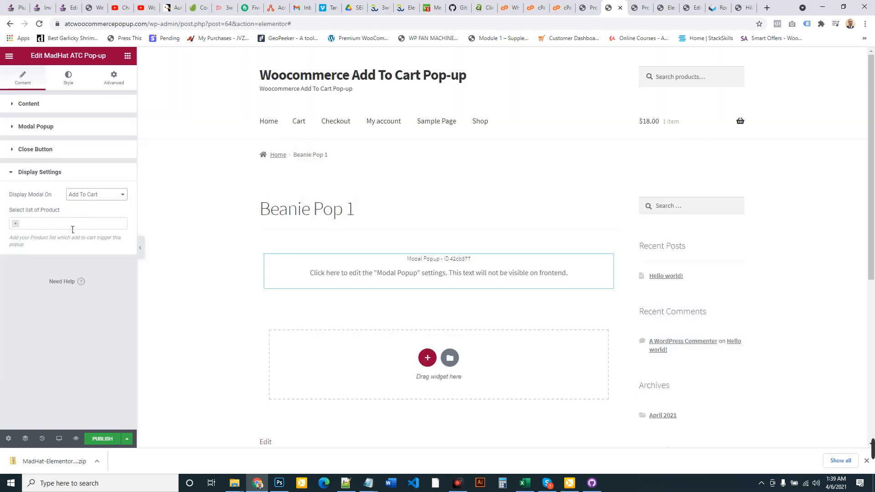
Step: Choose Beanie, Cap and T-Shirt with Logo as the products that trigger the pop-up, and publish the section
left_click(76, 227)
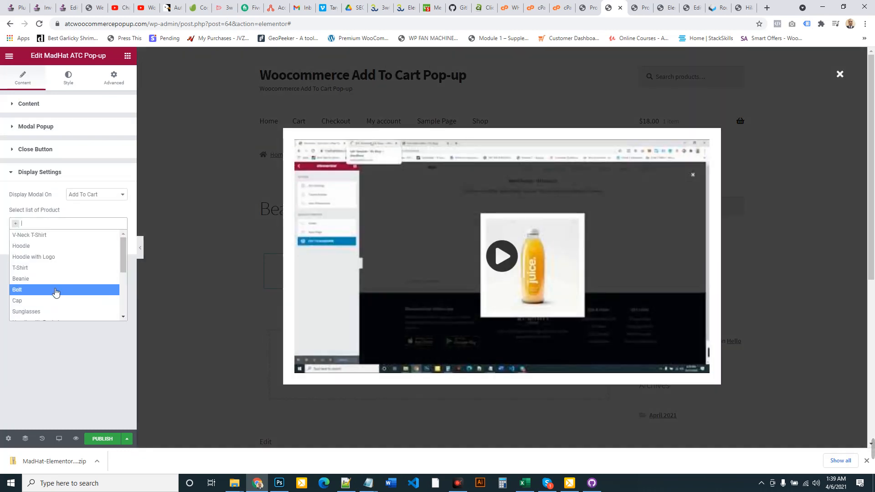
left_click(45, 282)
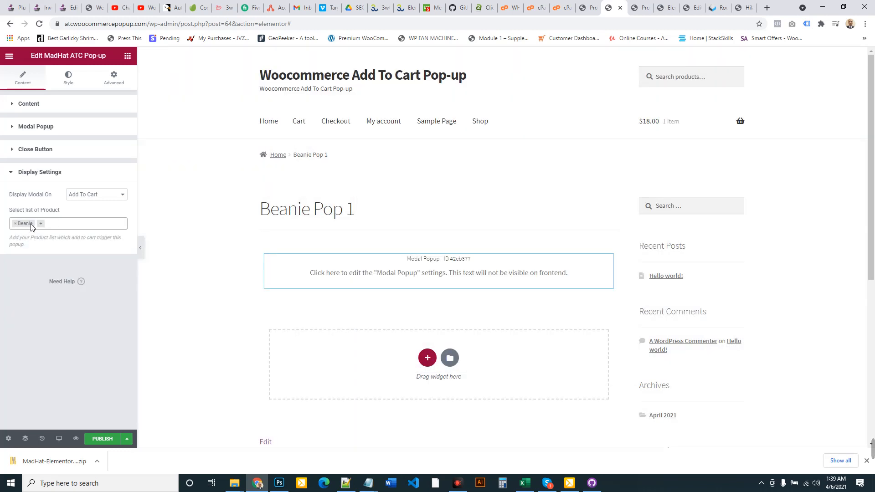
left_click(58, 226)
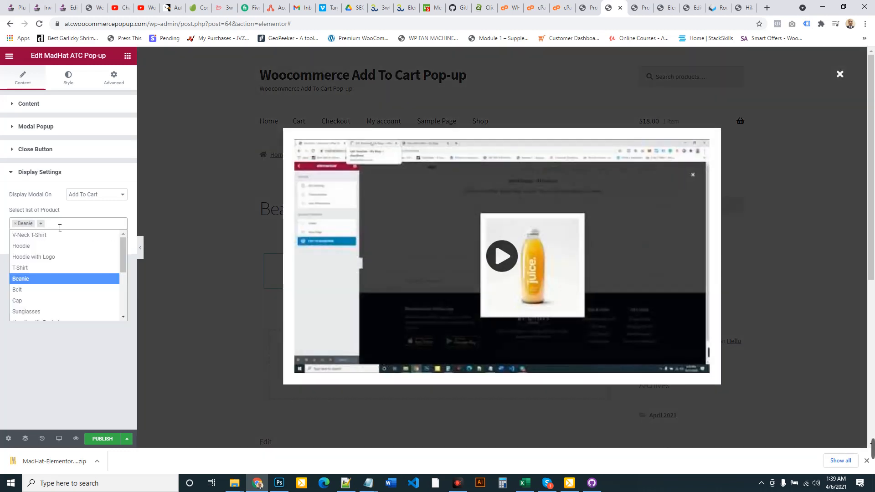
left_click(39, 300)
left_click(87, 224)
scroll(50, 283, "down", 5)
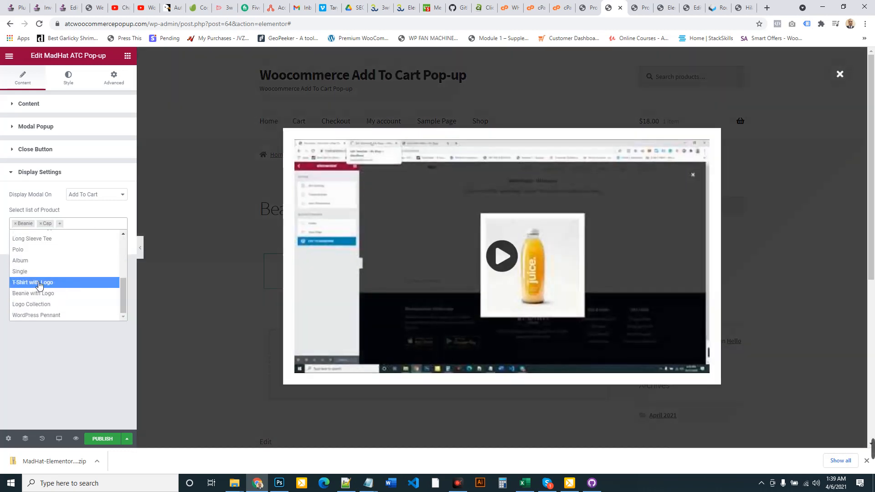
left_click(39, 283)
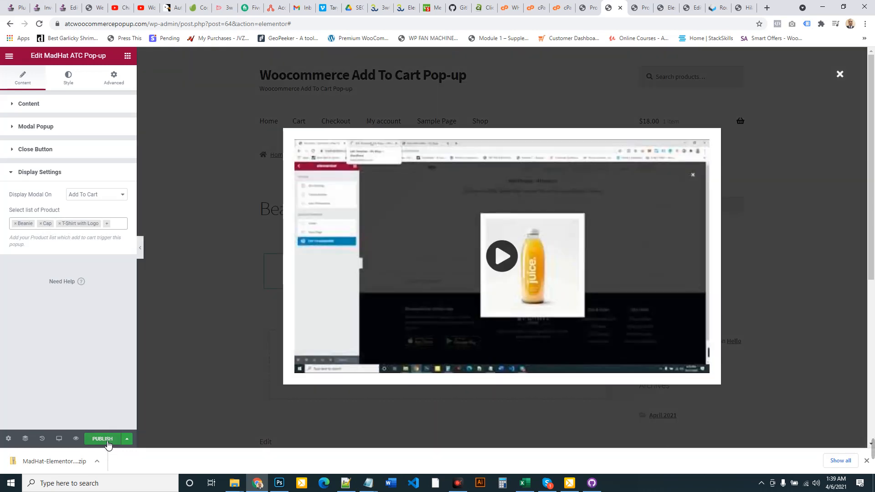
left_click(103, 439)
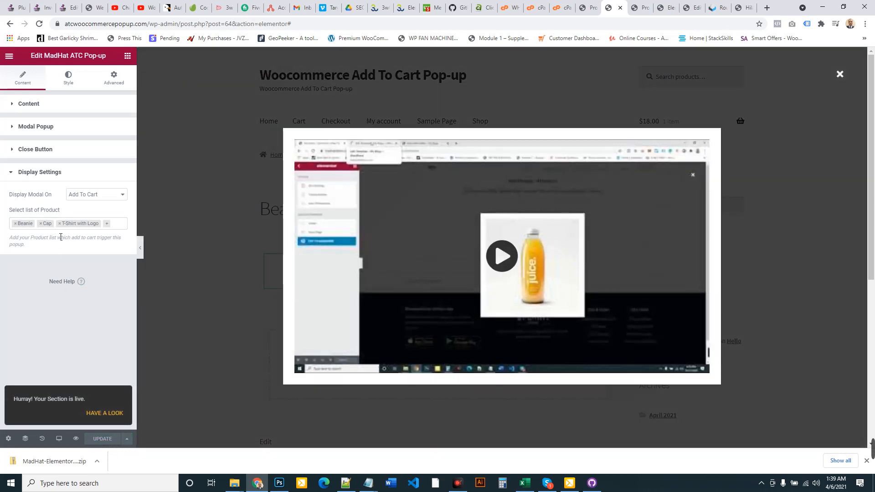
Step: Reload the shop page, add the Beanie to the cart, and close the video pop-up
left_click(636, 5)
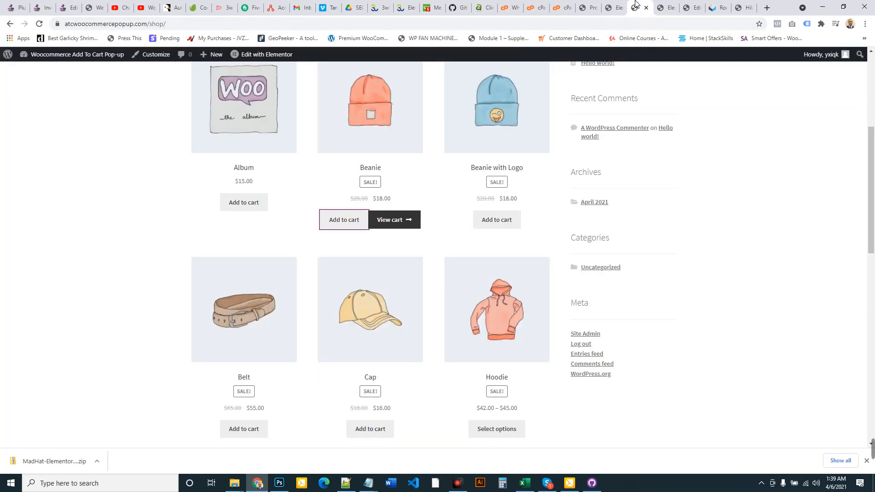
left_click(39, 24)
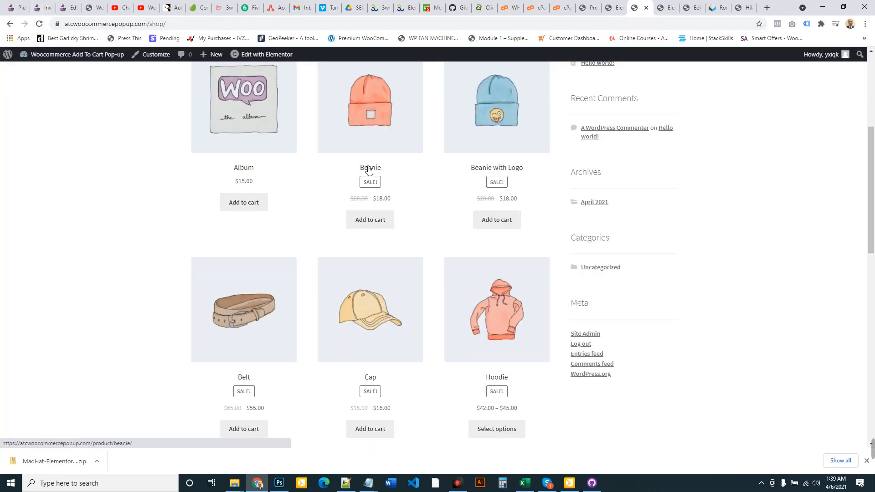
scroll(447, 171, "down", 6)
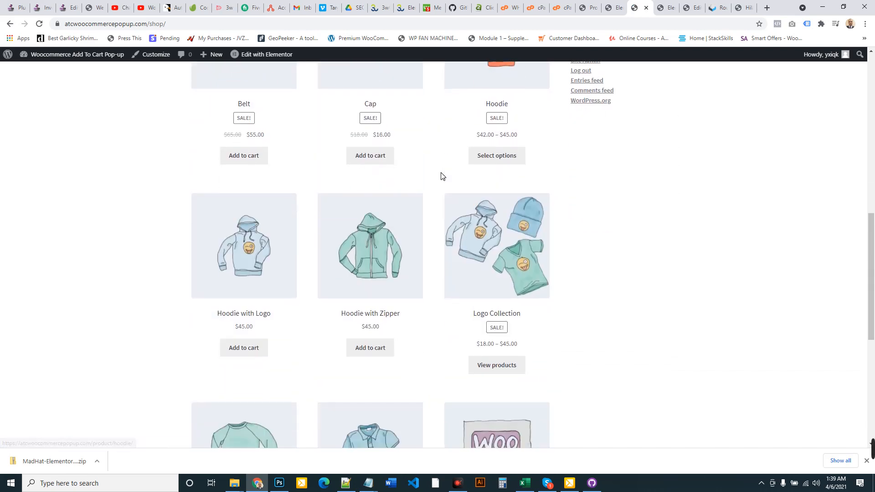
scroll(346, 288, "down", 4)
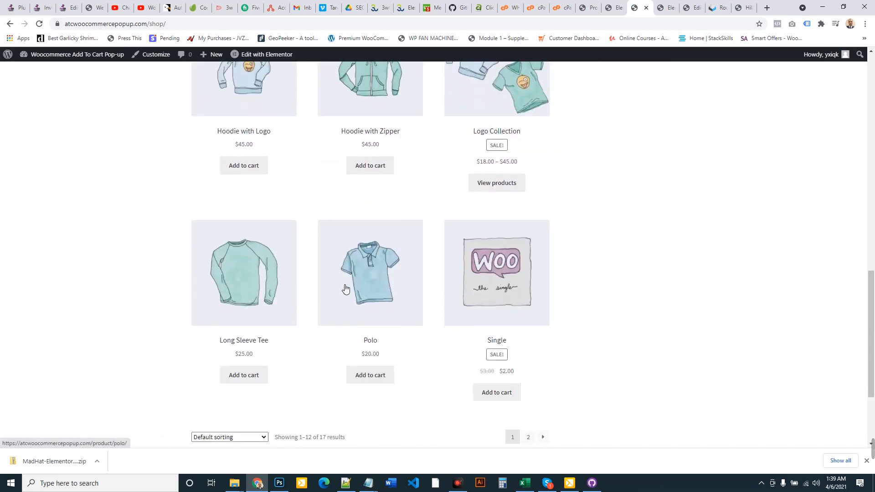
scroll(426, 312, "up", 6)
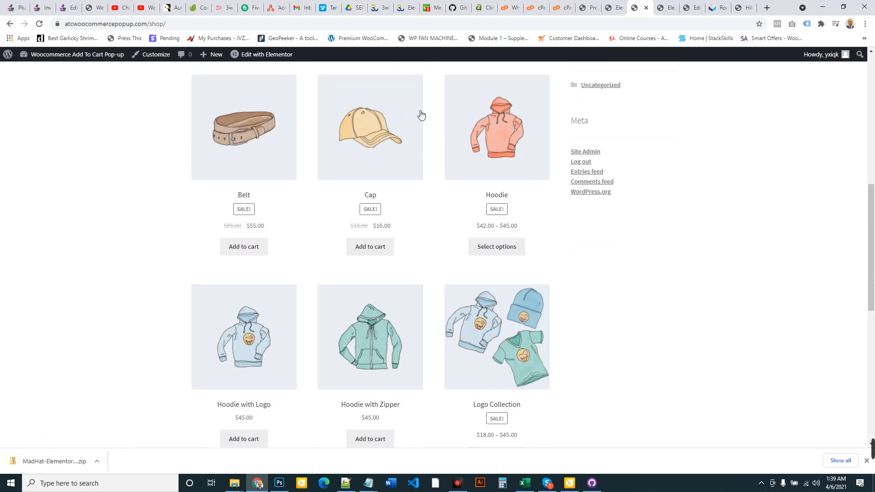
scroll(418, 150, "up", 5)
scroll(450, 288, "down", 5)
scroll(483, 237, "up", 7)
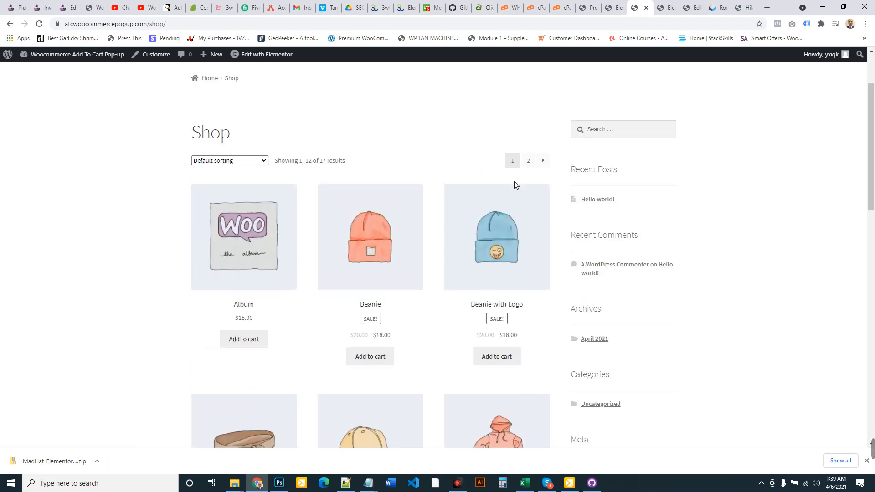
left_click(377, 358)
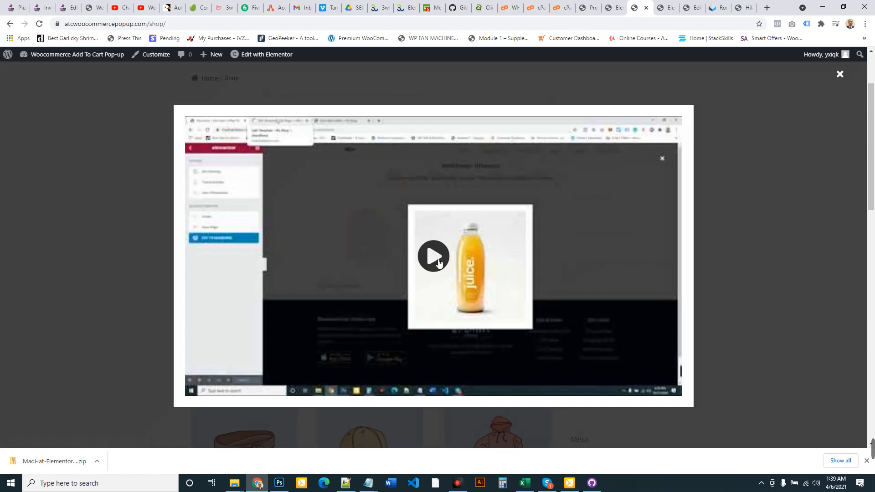
left_click(840, 75)
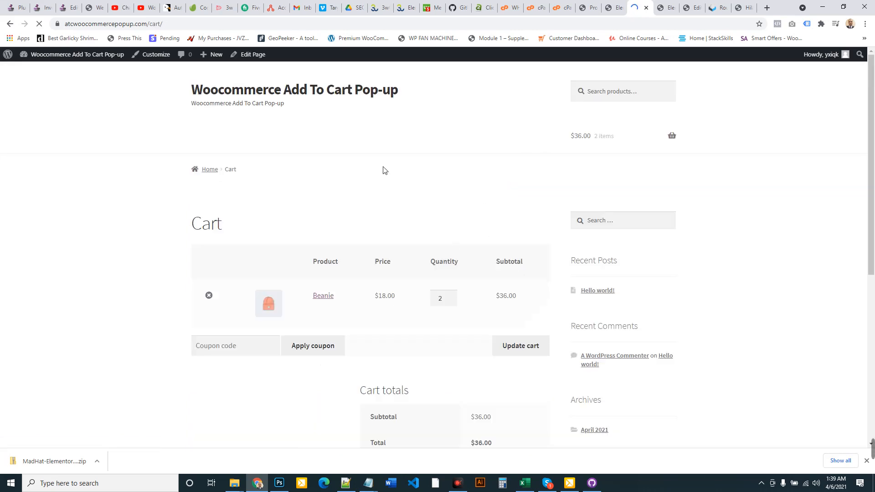
Step: Return to the shop and add the Album, which is not a trigger product, to the cart
left_click(412, 136)
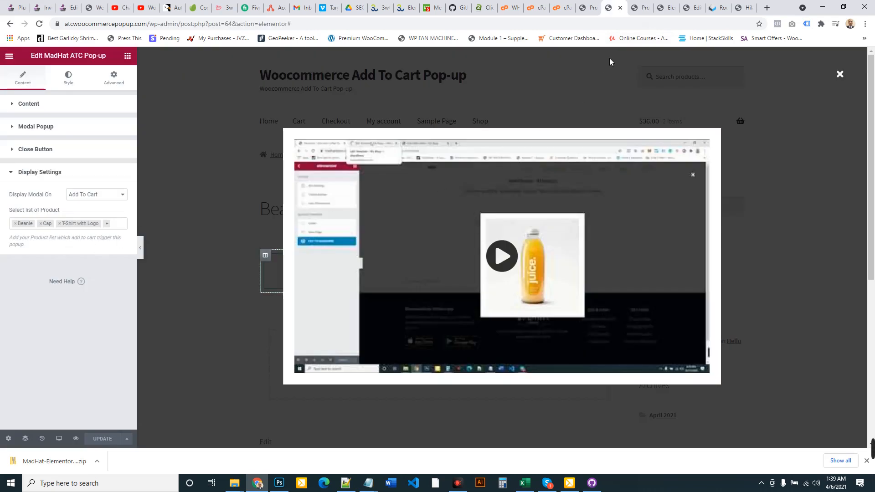
left_click(640, 6)
scroll(392, 251, "down", 3)
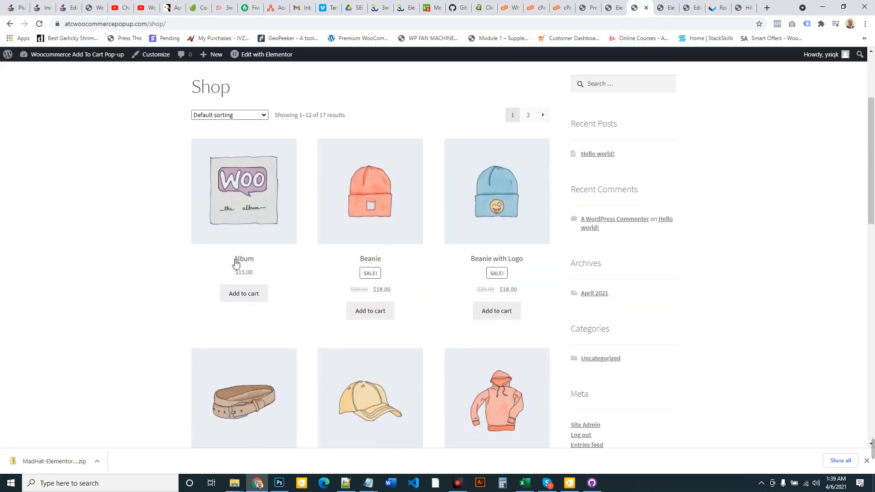
left_click(240, 296)
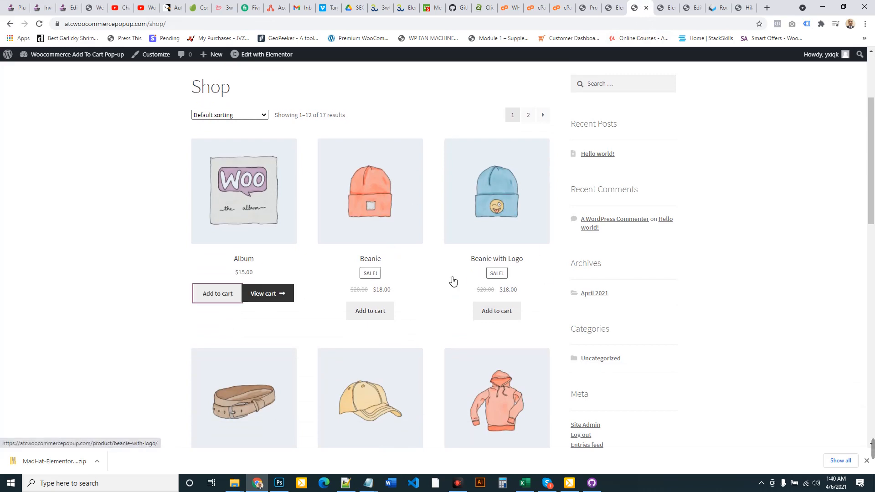
Step: Check the pop-up's trigger products in the editor, add the Cap to the cart in the shop, and close the video pop-up
scroll(453, 282, "down", 3)
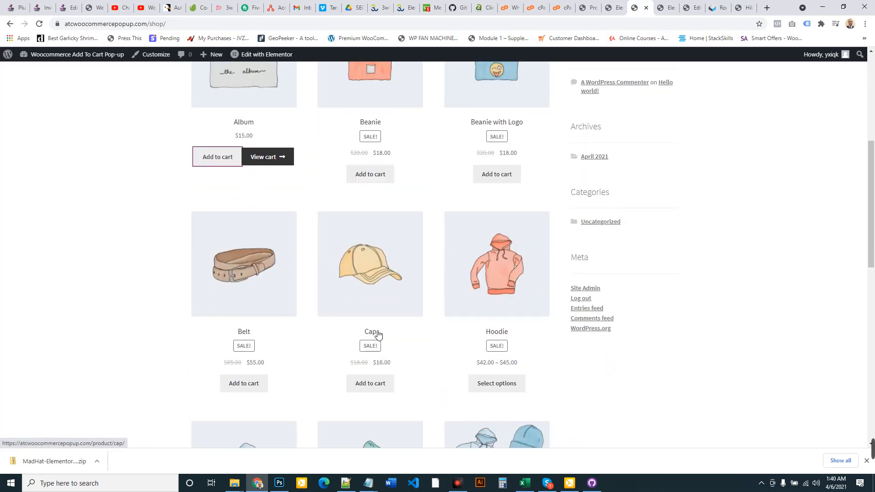
left_click(613, 8)
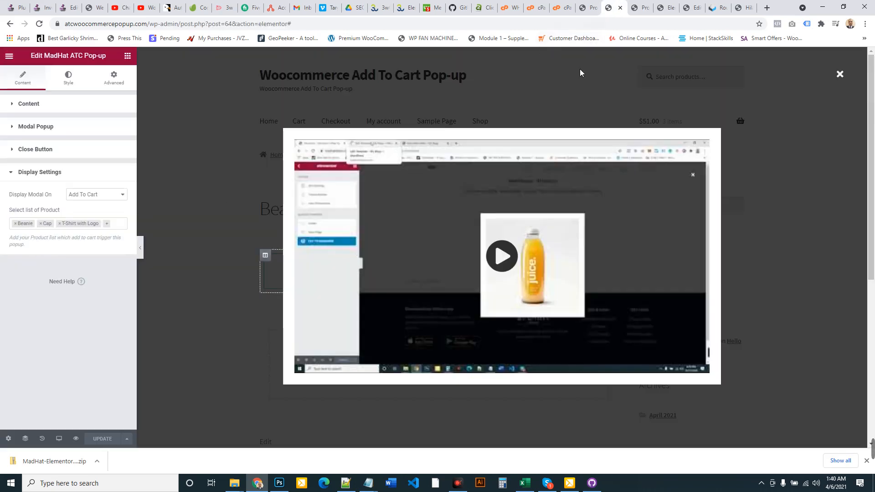
left_click(641, 8)
left_click(371, 387)
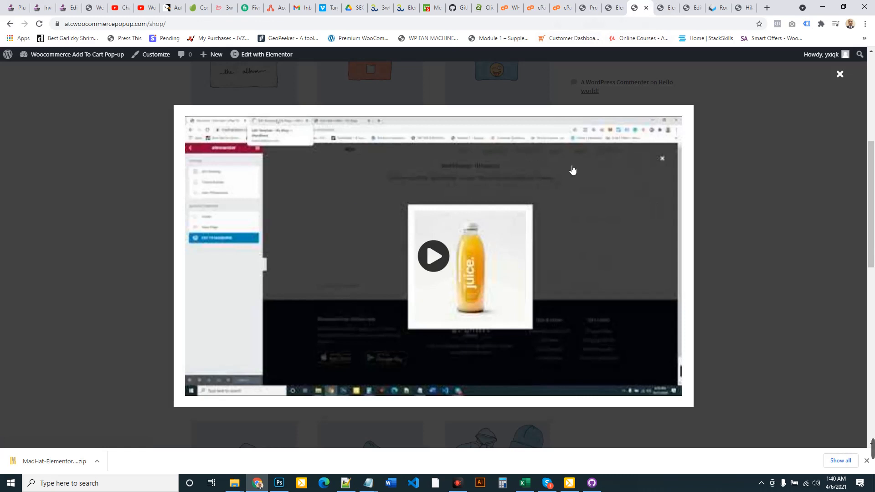
left_click(839, 74)
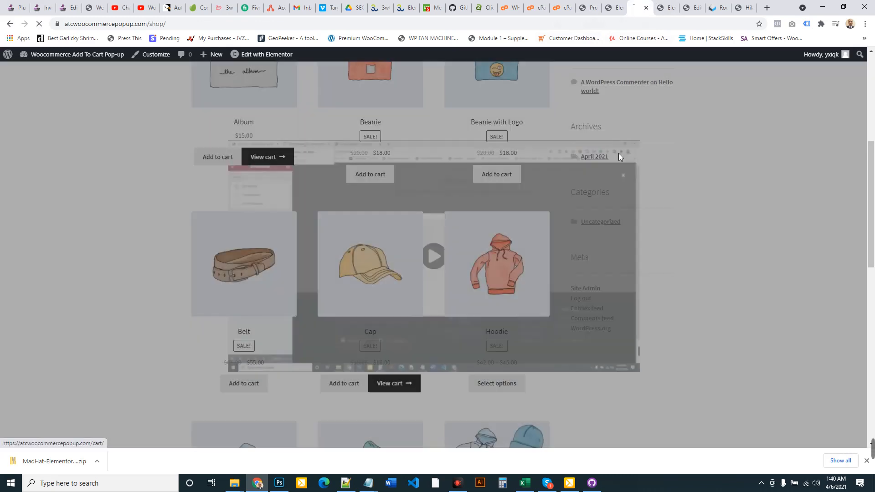
Step: Recheck the trigger product list in the editor, and open page 2 of the shop's products
scroll(463, 293, "down", 3)
left_click(609, 8)
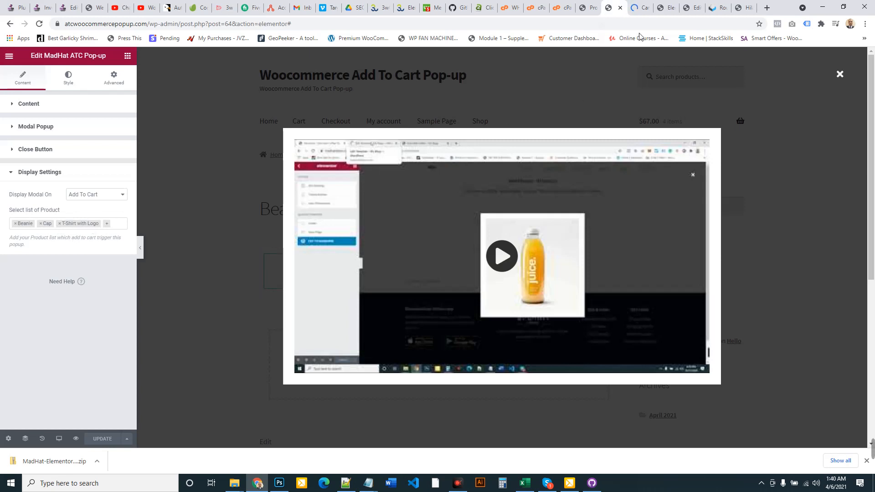
left_click(639, 4)
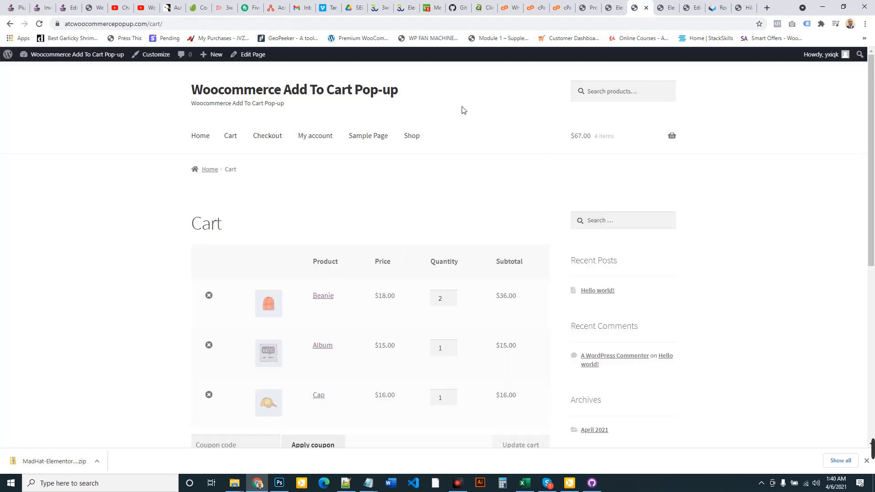
left_click(411, 137)
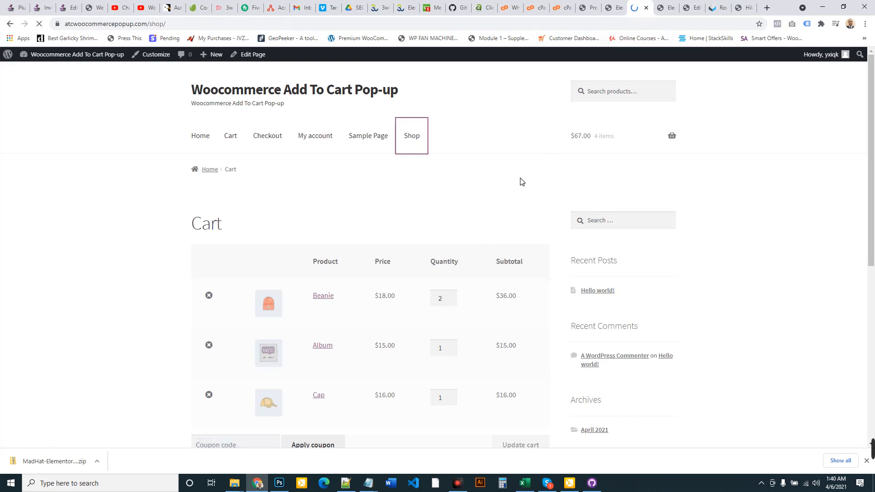
scroll(522, 182, "down", 6)
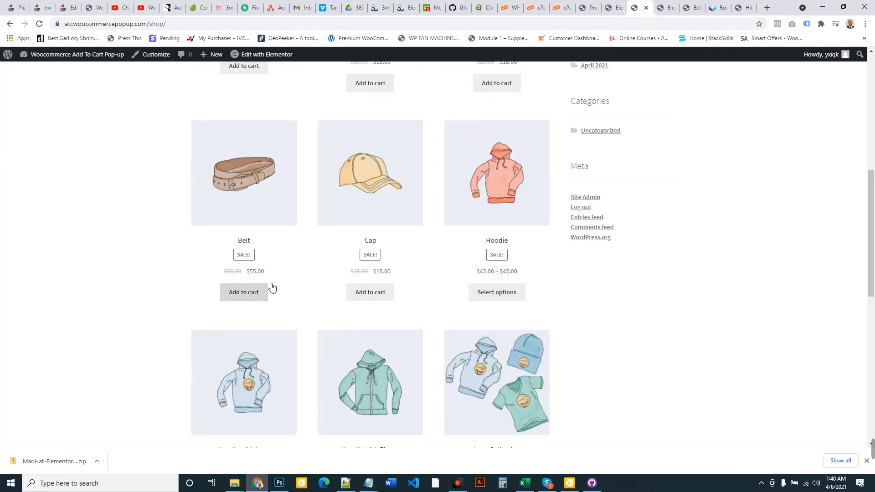
scroll(272, 287, "down", 10)
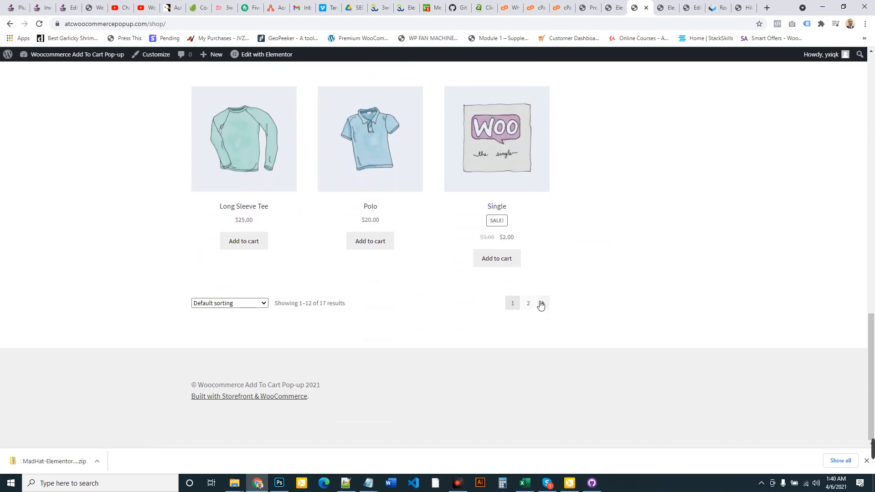
left_click(528, 303)
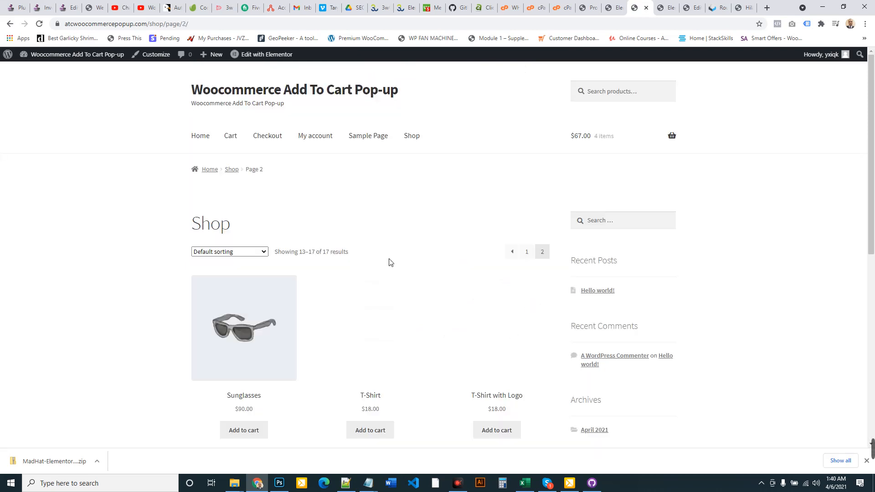
Step: Add the T-Shirt with Logo to the cart and close the video pop-up
scroll(371, 236, "down", 3)
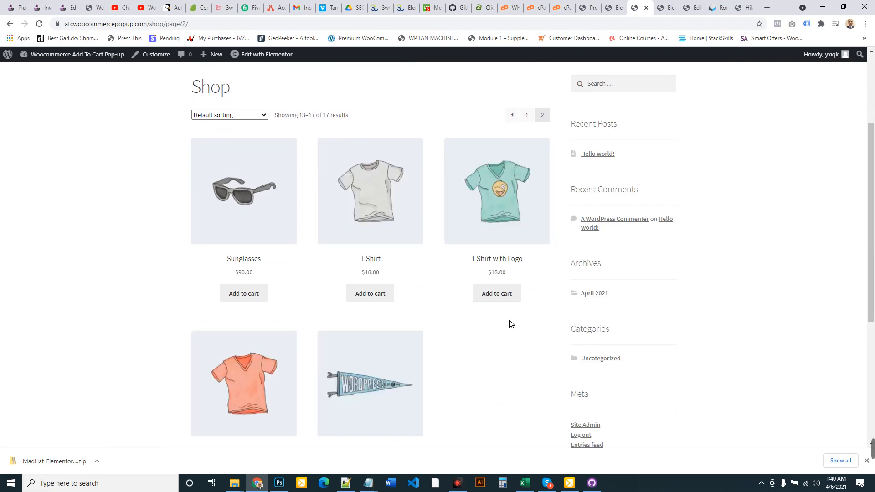
left_click(507, 296)
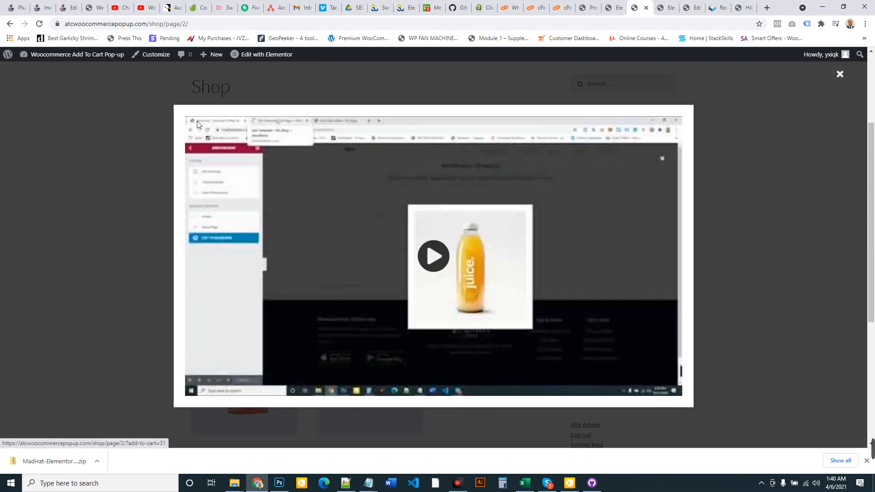
left_click(839, 75)
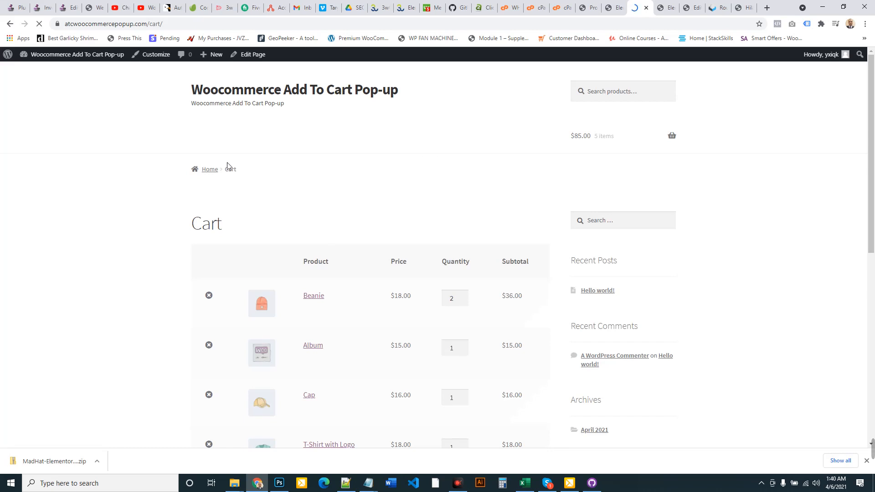
Step: Return to the shop and open the Beanie's single product page
left_click(418, 140)
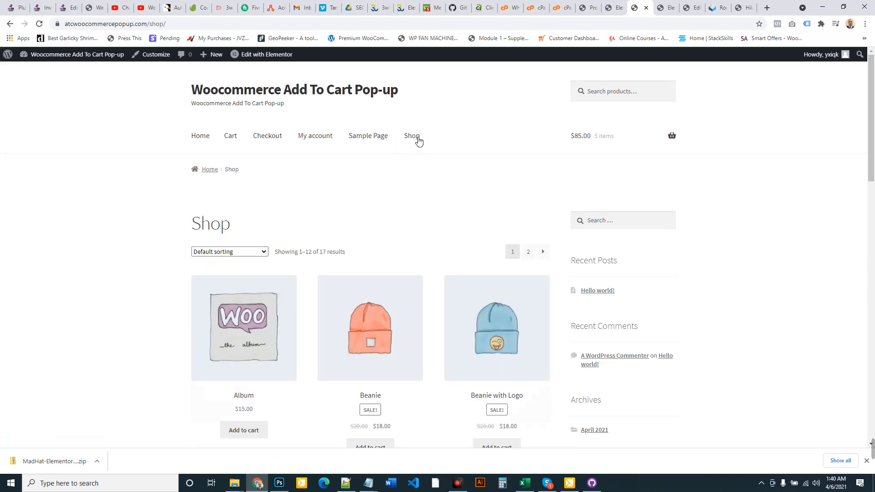
scroll(427, 193, "down", 2)
scroll(427, 194, "down", 1)
left_click(365, 264)
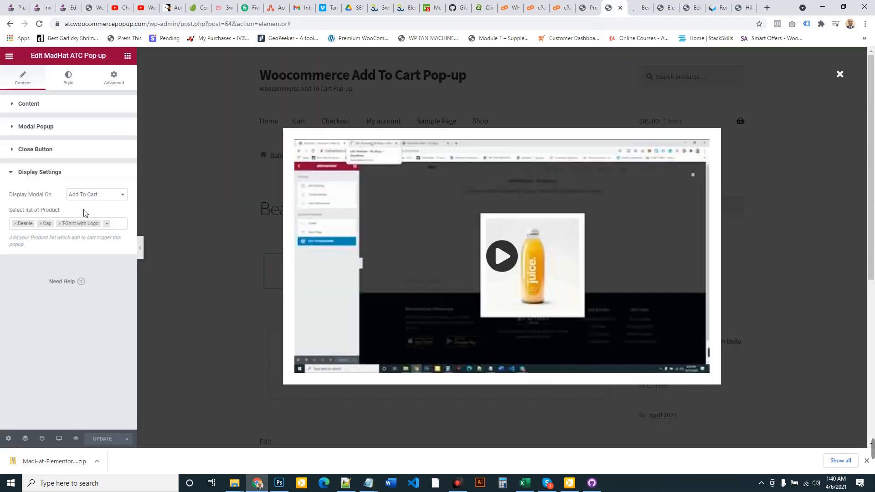
left_click(640, 8)
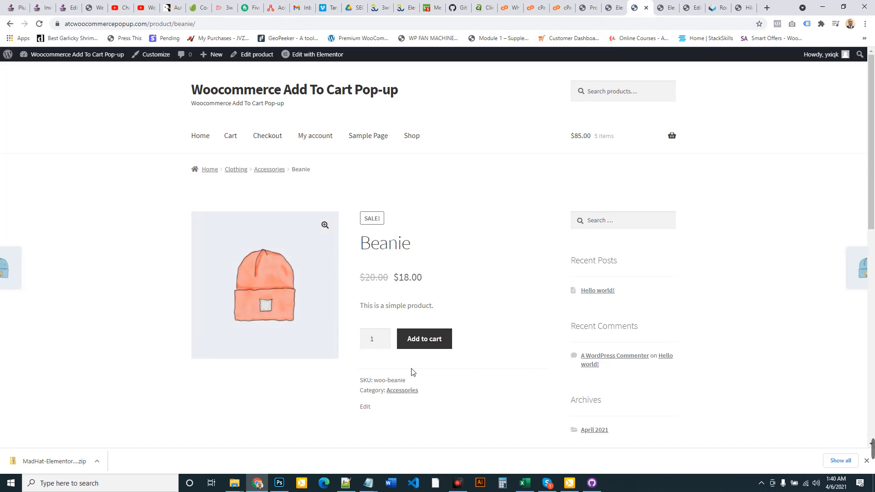
Step: Add one Beanie to the cart from its product page and close the video pop-up
scroll(447, 291, "down", 6)
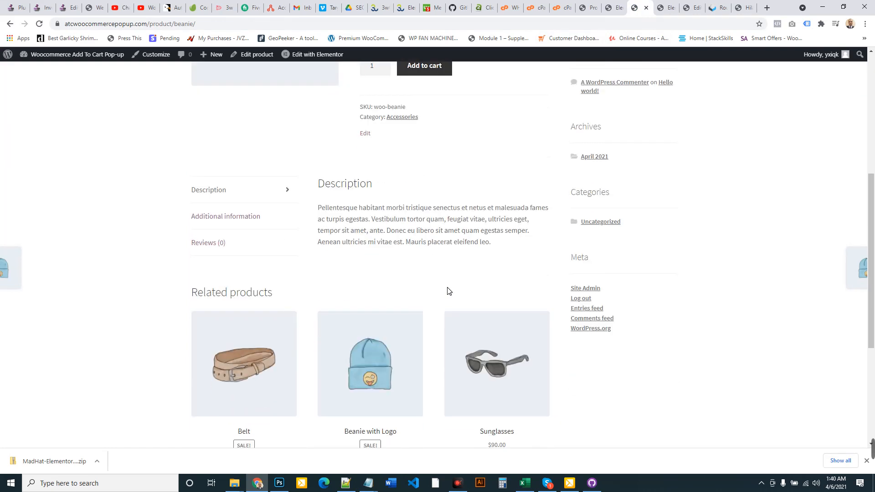
scroll(499, 264, "up", 6)
scroll(492, 266, "down", 8)
scroll(493, 266, "up", 8)
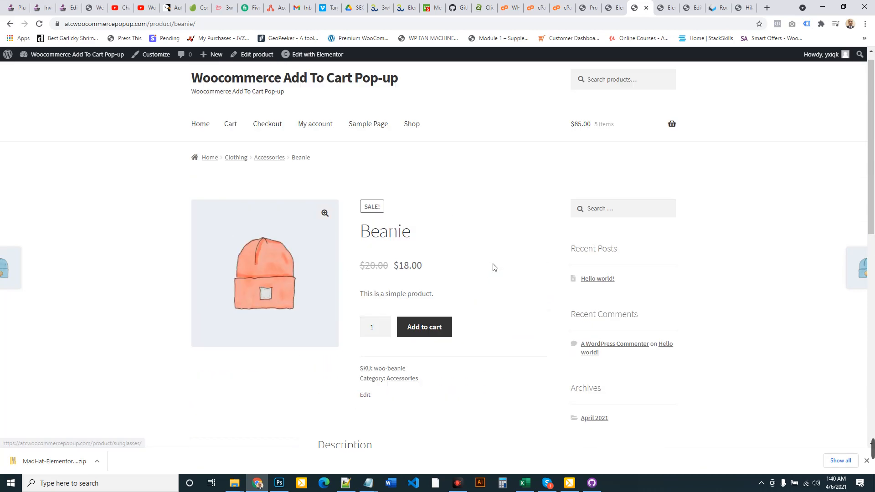
left_click(436, 347)
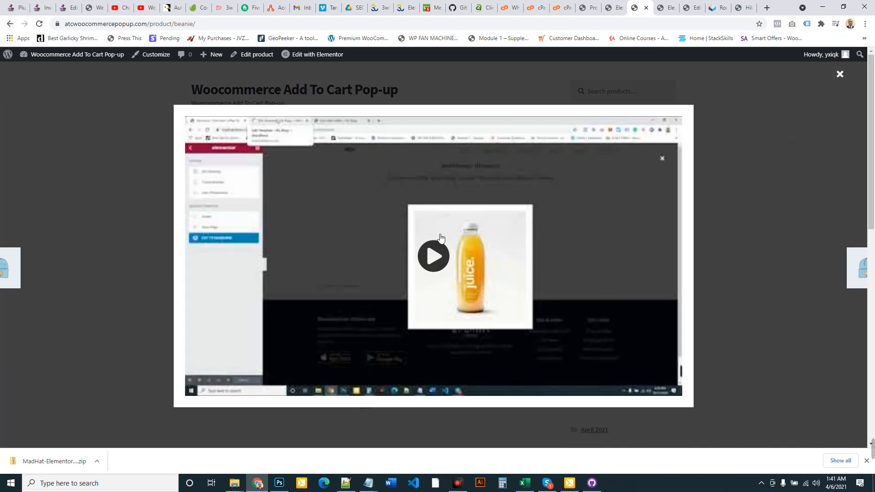
left_click(840, 75)
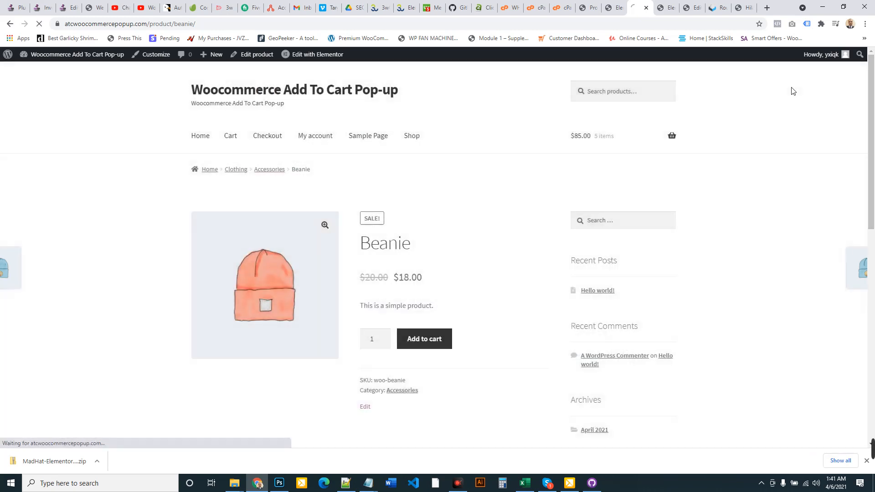
Step: Review the pop-up widget's available content types and its display settings with the trigger products in the Elementor editor
left_click(611, 7)
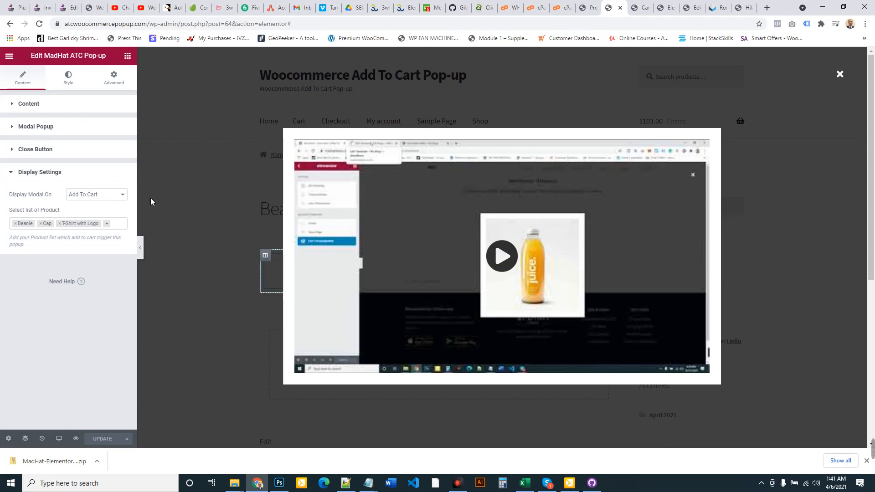
left_click(48, 131)
left_click(58, 107)
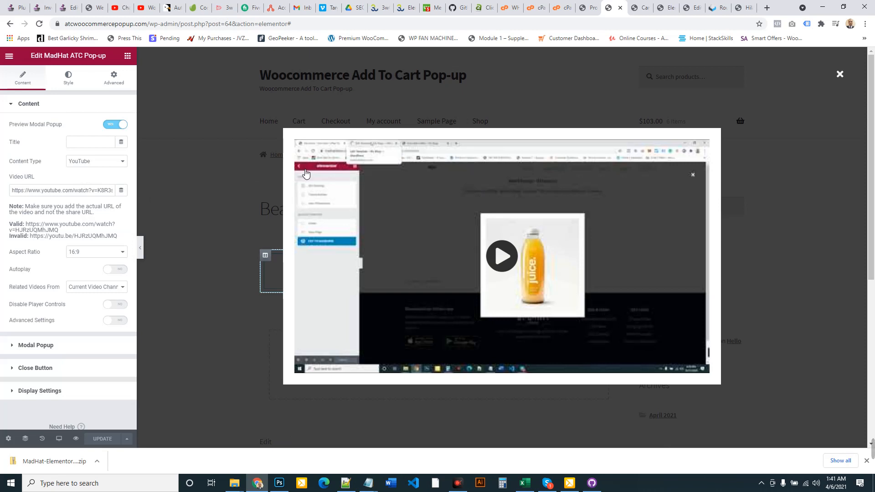
left_click(100, 164)
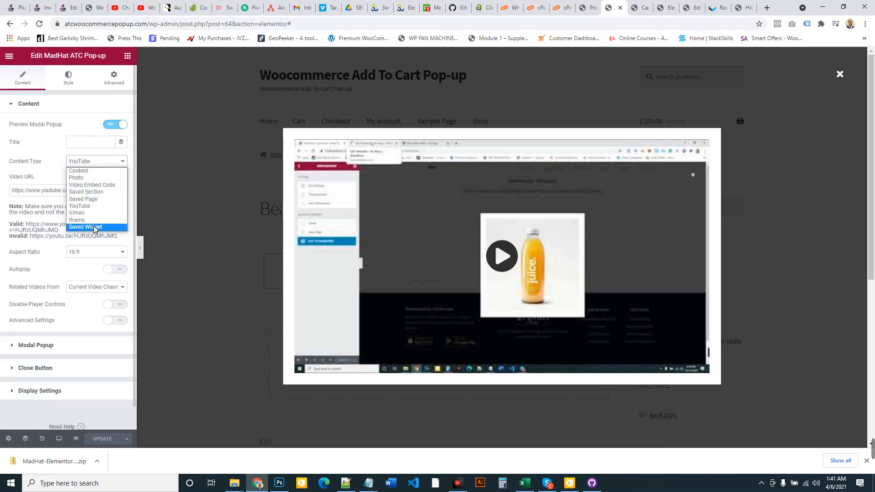
left_click(67, 392)
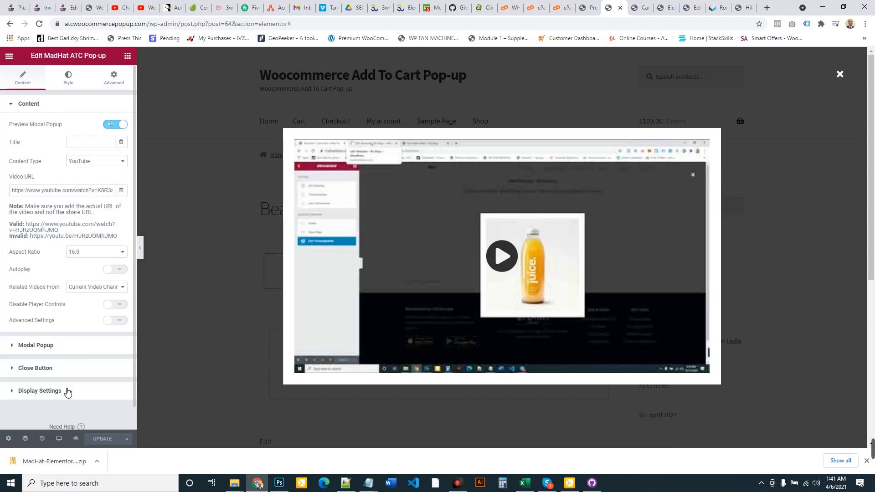
left_click(67, 391)
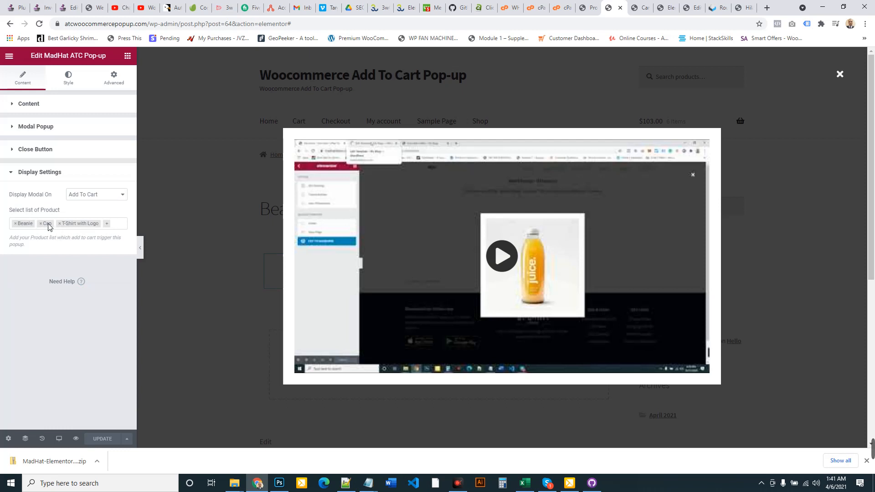